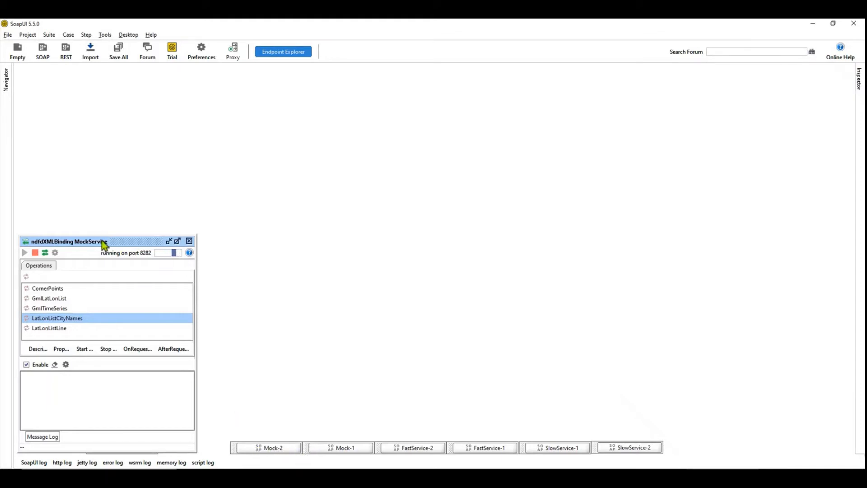
Restore the minimized Mock-1 request window, widen its request pane and submit the request to hellosite1.com.
{"action": "left_click", "coordinate": [325, 449]}
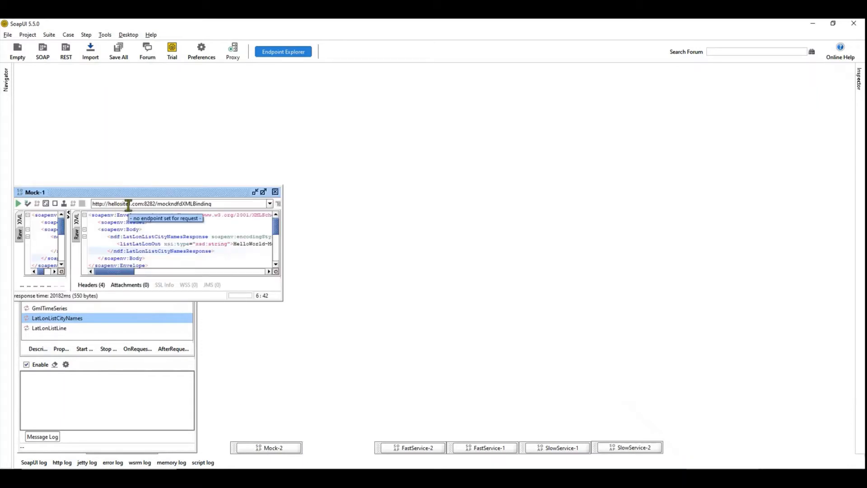
{"action": "left_click_drag", "start_coordinate": [67, 252], "coordinate": [108, 252]}
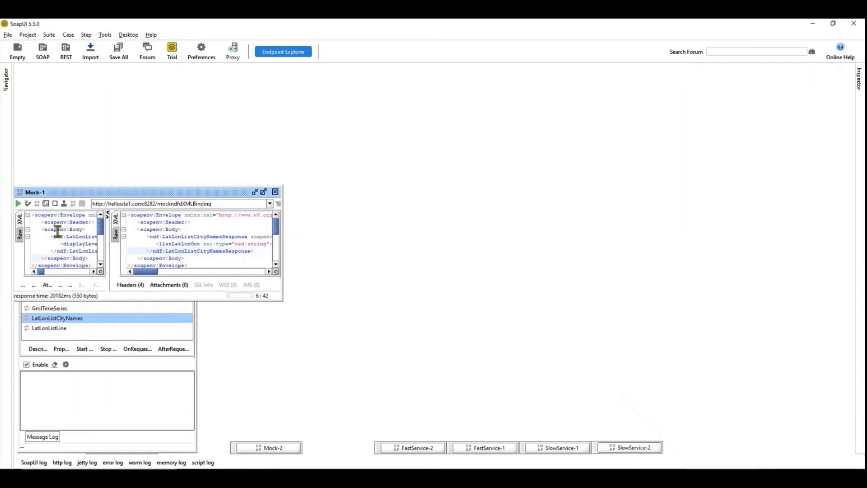
{"action": "left_click", "coordinate": [19, 204]}
Restore the minimized Mock-2 request window and submit its request to hellosite2.com twice while Mock-1 is pending.
{"action": "left_click", "coordinate": [275, 448]}
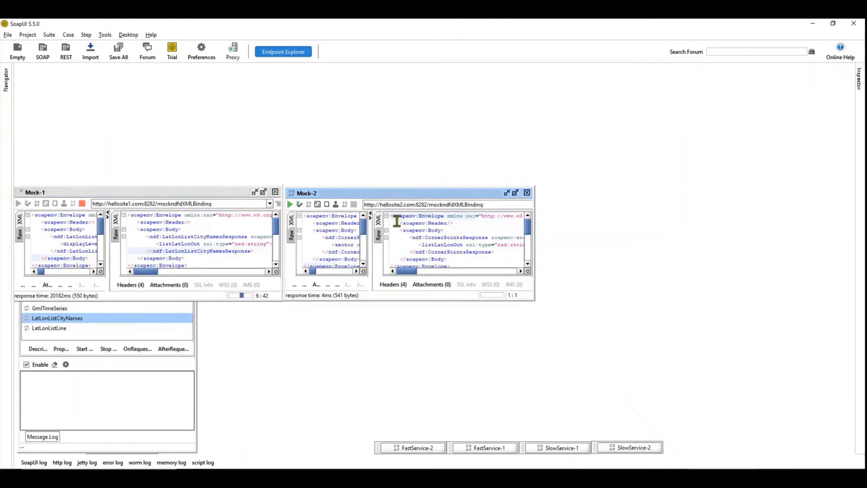
{"action": "left_click", "coordinate": [290, 204]}
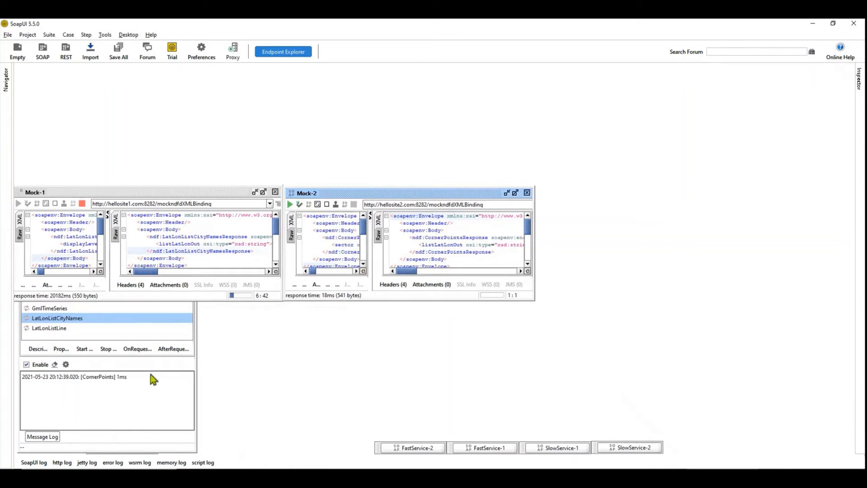
{"action": "left_click", "coordinate": [290, 204]}
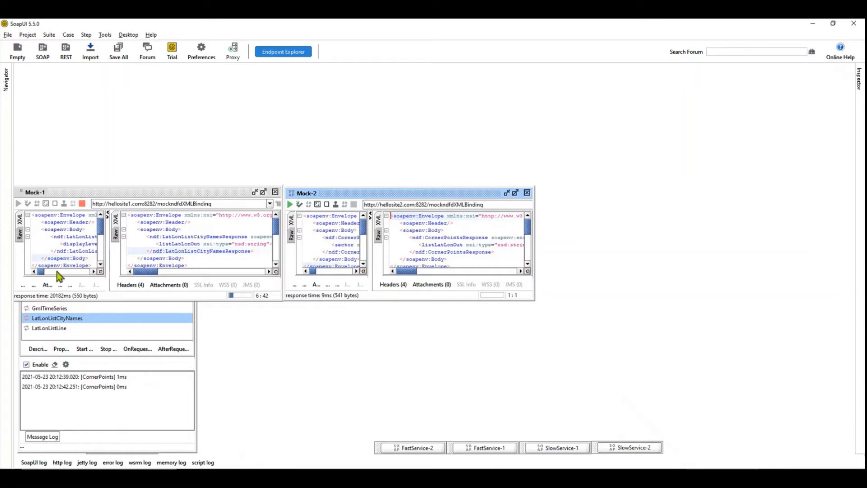
Open the LatLonListCityNames mock operation and set the timeout in its dispatch script to 20 milliseconds.
{"action": "double_click", "coordinate": [75, 319]}
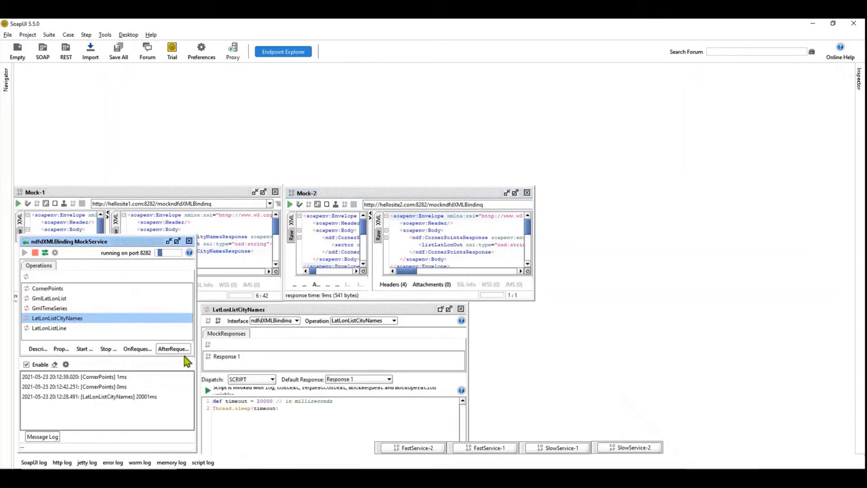
{"action": "left_click", "coordinate": [261, 401]}
{"action": "key", "text": "Delete"}
{"action": "key", "text": "Delete"}
{"action": "key", "text": "Delete"}
{"action": "key", "text": "Delete"}
{"action": "left_click", "coordinate": [280, 409]}
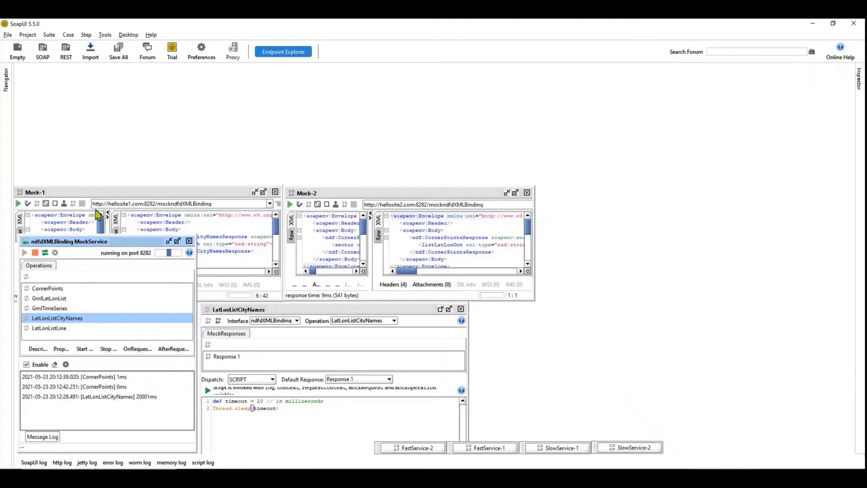
Submit the Mock-1 request several times in a row with the shortened timeout.
{"action": "left_click", "coordinate": [18, 203]}
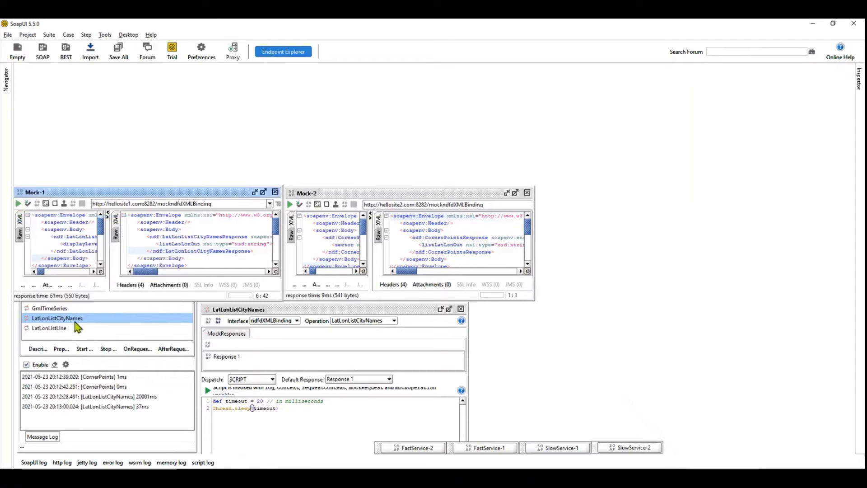
{"action": "left_click", "coordinate": [18, 203]}
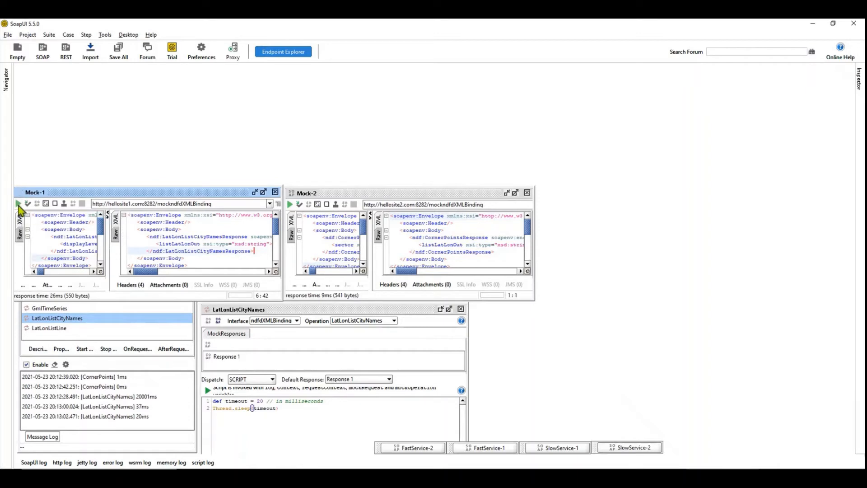
{"action": "left_click", "coordinate": [18, 204]}
{"action": "left_click", "coordinate": [18, 206]}
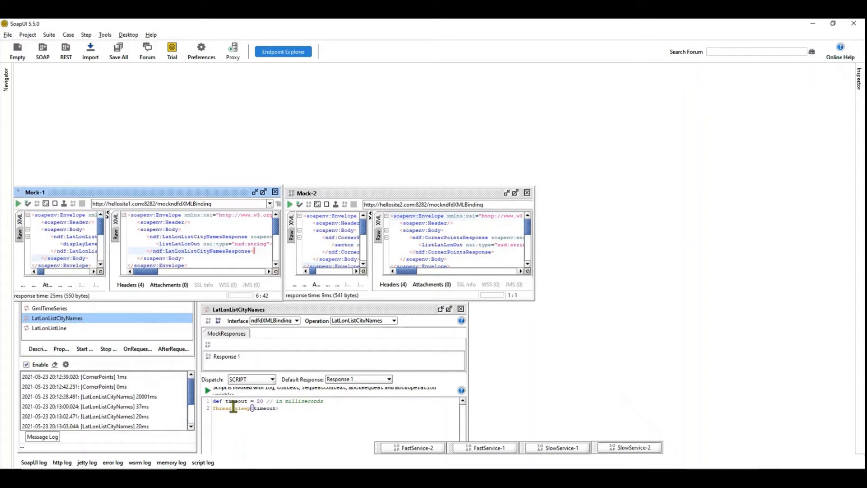
Set the LatLonListCityNames script timeout to 20000 milliseconds and submit the Mock-1 request again.
{"action": "left_click", "coordinate": [263, 401]}
{"action": "left_click", "coordinate": [18, 204]}
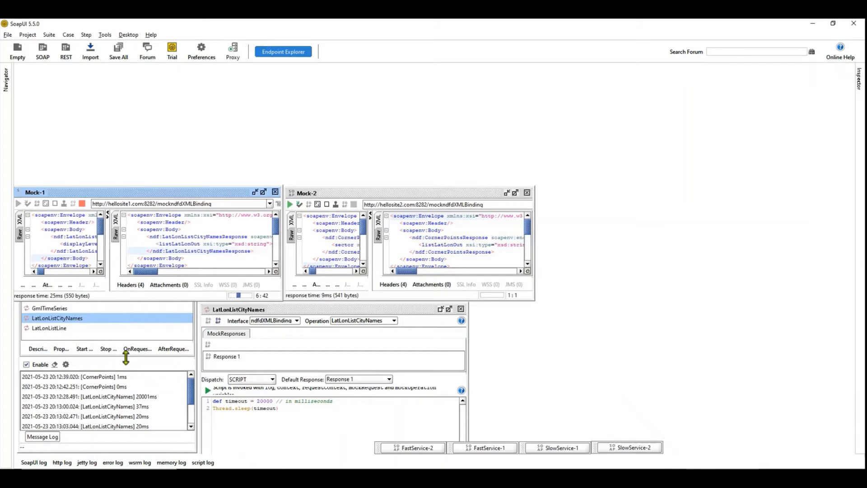
Clear the mock service's message log and submit the Mock-2 request five times.
{"action": "left_click", "coordinate": [54, 365]}
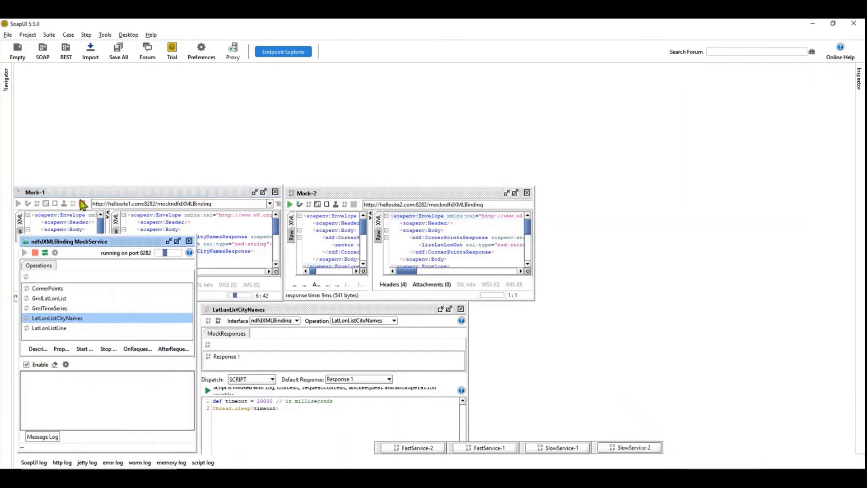
{"action": "left_click", "coordinate": [141, 193]}
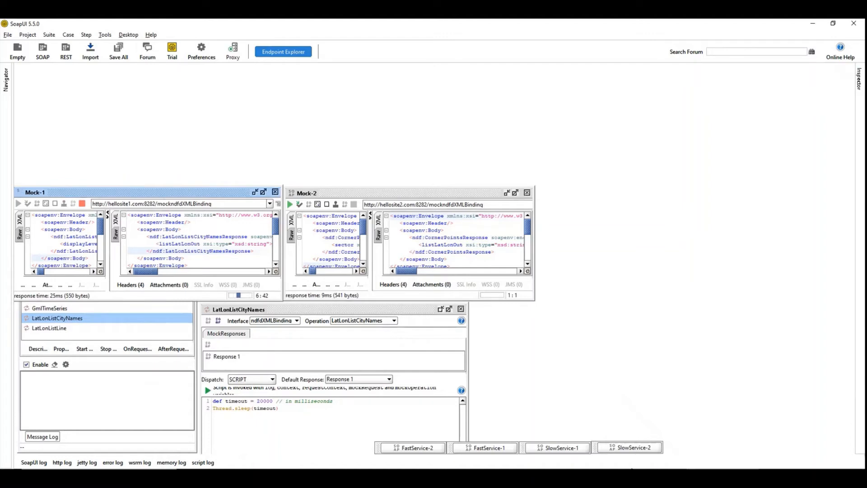
{"action": "left_click", "coordinate": [289, 204]}
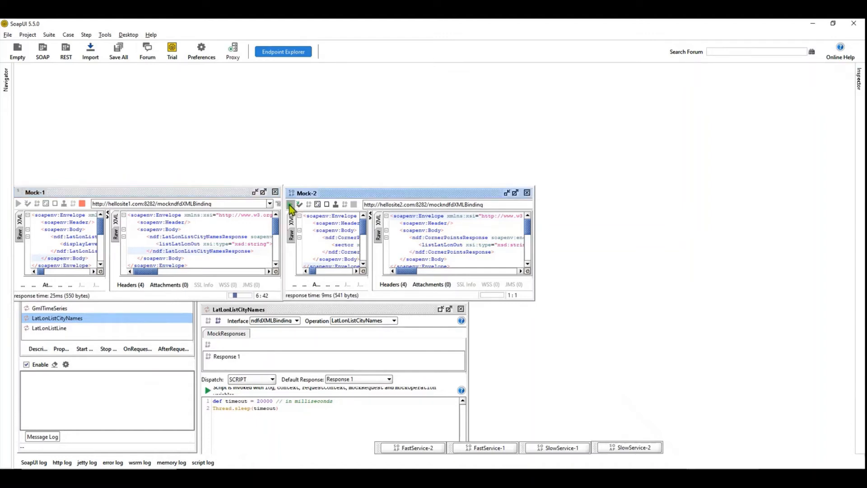
{"action": "left_click", "coordinate": [290, 206]}
{"action": "left_click", "coordinate": [290, 207]}
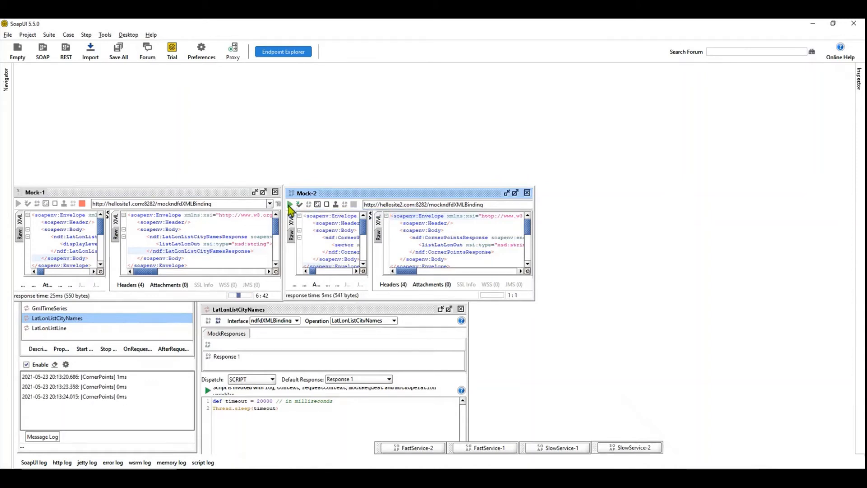
{"action": "left_click", "coordinate": [291, 207]}
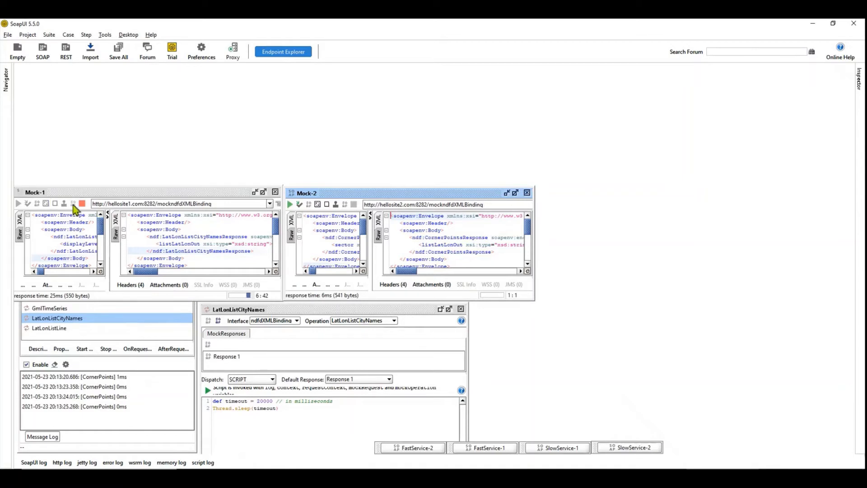
{"action": "left_click", "coordinate": [289, 204]}
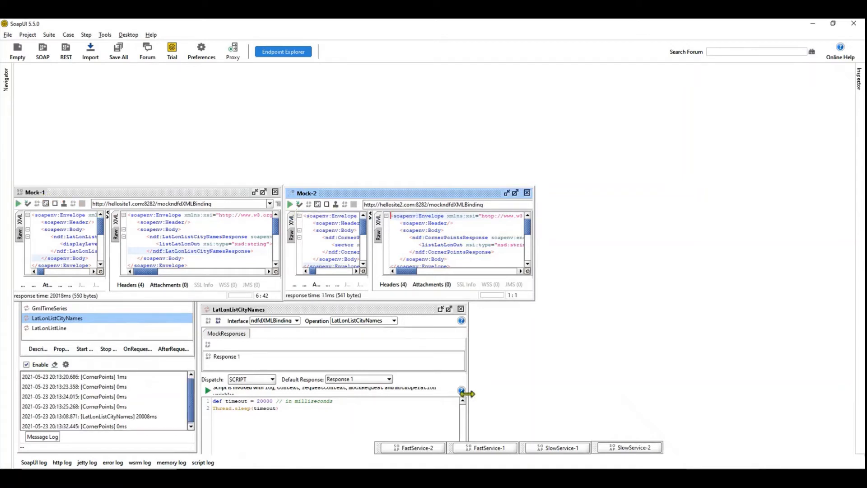
Restore the FastService-1 request window, clear the mock service's message log and submit the request repeatedly.
{"action": "left_click", "coordinate": [486, 448]}
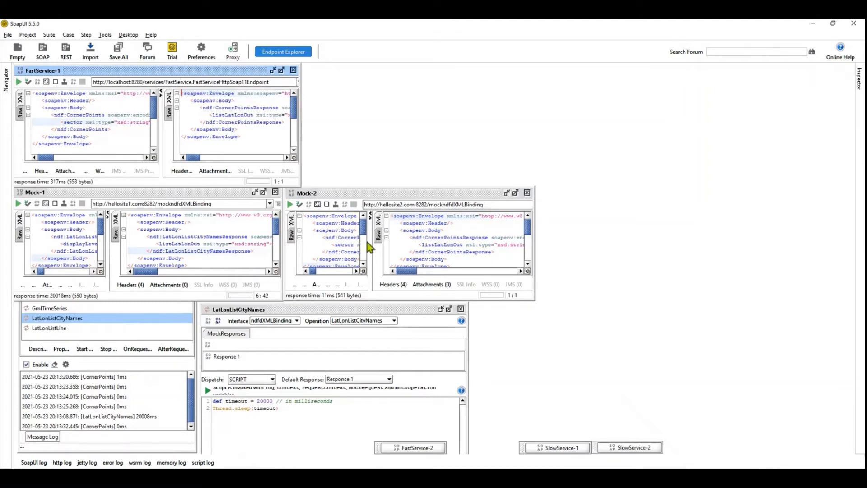
{"action": "left_click", "coordinate": [54, 364]}
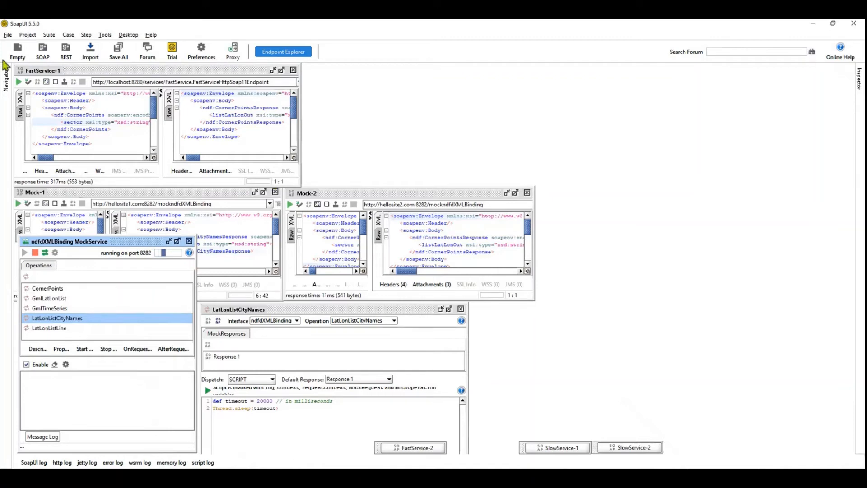
{"action": "left_click", "coordinate": [18, 83]}
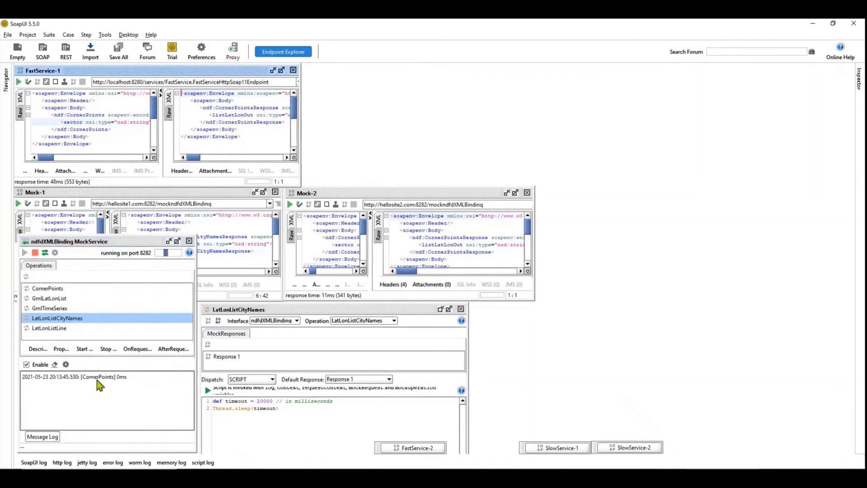
{"action": "left_click", "coordinate": [19, 82]}
{"action": "left_click", "coordinate": [18, 82]}
{"action": "left_click", "coordinate": [18, 81]}
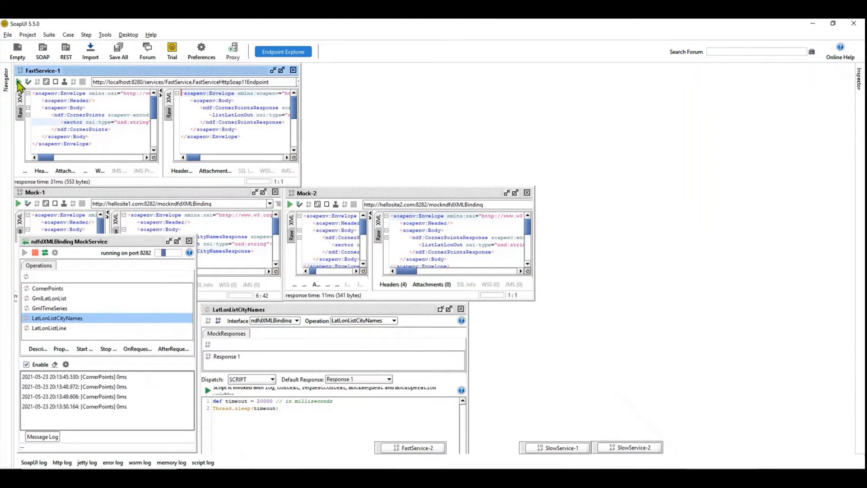
{"action": "left_click", "coordinate": [19, 82]}
{"action": "left_click", "coordinate": [18, 81]}
Delete the whole response text in FastService-1 and resubmit the request to fetch a fresh response.
{"action": "left_click", "coordinate": [240, 133]}
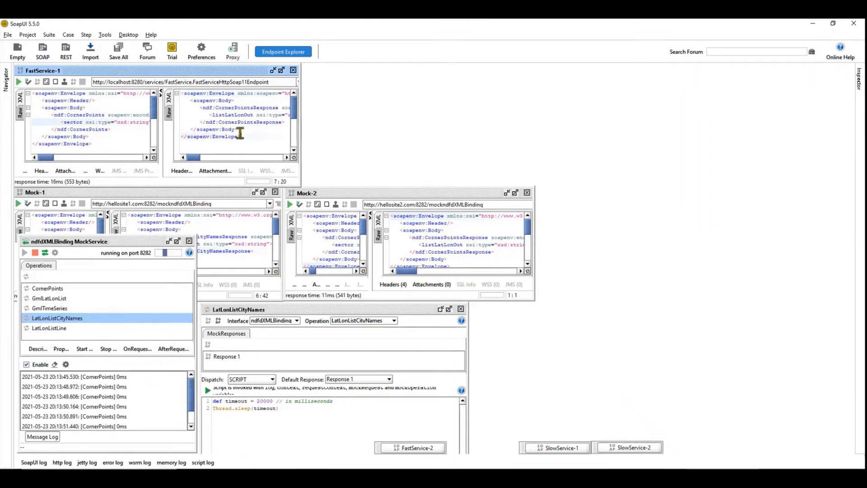
{"action": "key", "text": "ctrl+a"}
{"action": "key", "text": "Delete"}
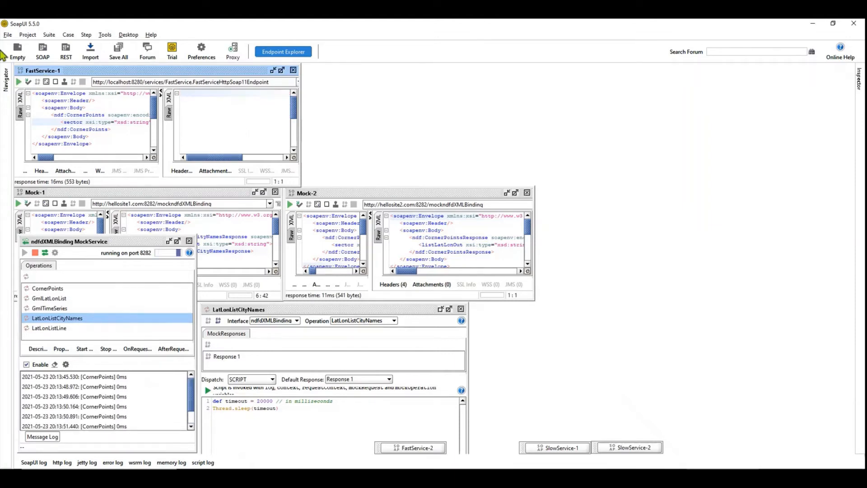
{"action": "left_click", "coordinate": [19, 81]}
{"action": "left_click", "coordinate": [18, 82]}
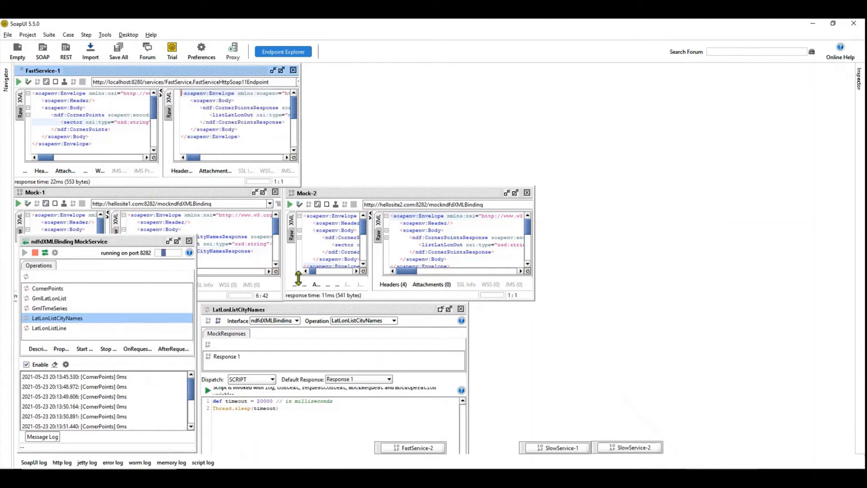
Clear the message log, restore the FastService-2 request window and submit its request four times.
{"action": "left_click", "coordinate": [55, 365]}
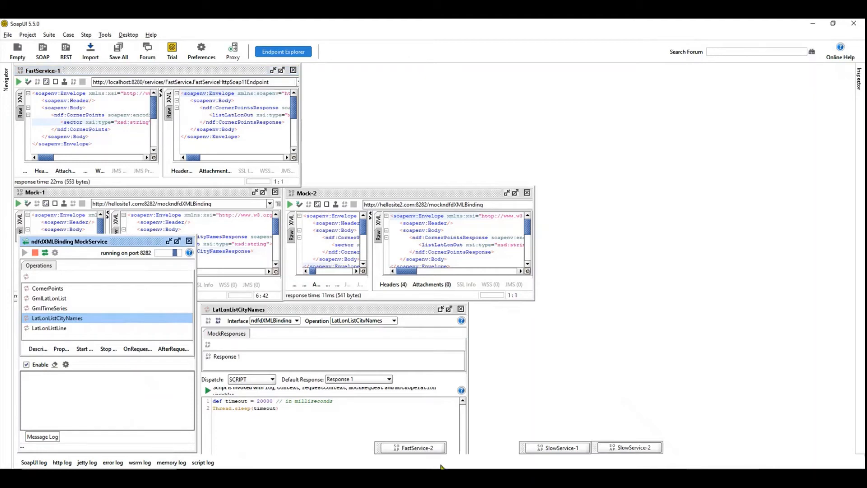
{"action": "left_click", "coordinate": [423, 452]}
{"action": "left_click", "coordinate": [423, 451]}
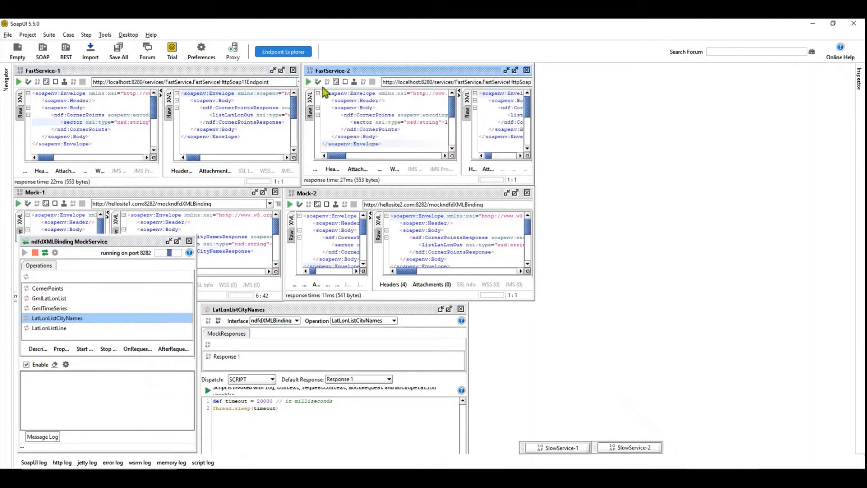
{"action": "left_click", "coordinate": [308, 82]}
{"action": "triple_click", "coordinate": [309, 82]}
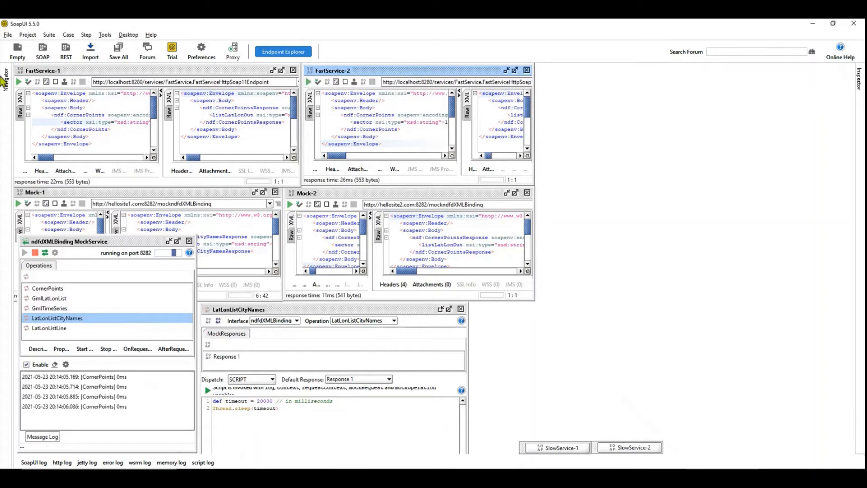
Submit the FastService-1 and FastService-2 requests in alternation.
{"action": "double_click", "coordinate": [19, 82]}
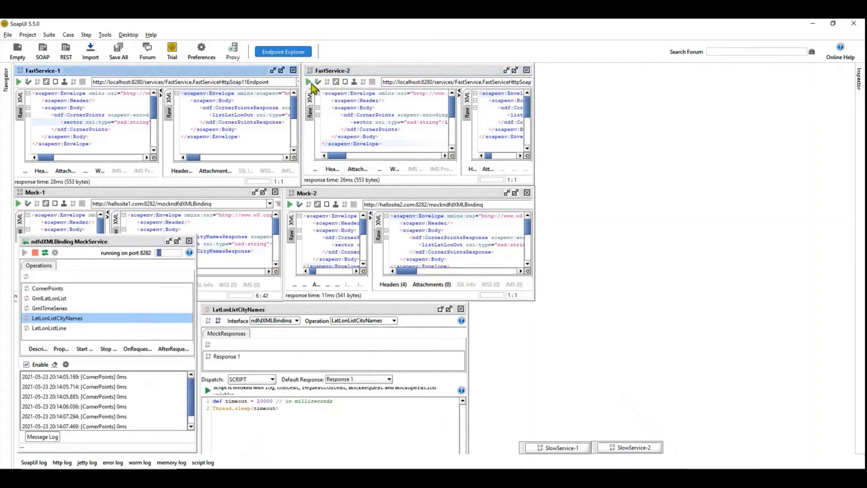
{"action": "left_click", "coordinate": [309, 83]}
{"action": "left_click", "coordinate": [19, 82]}
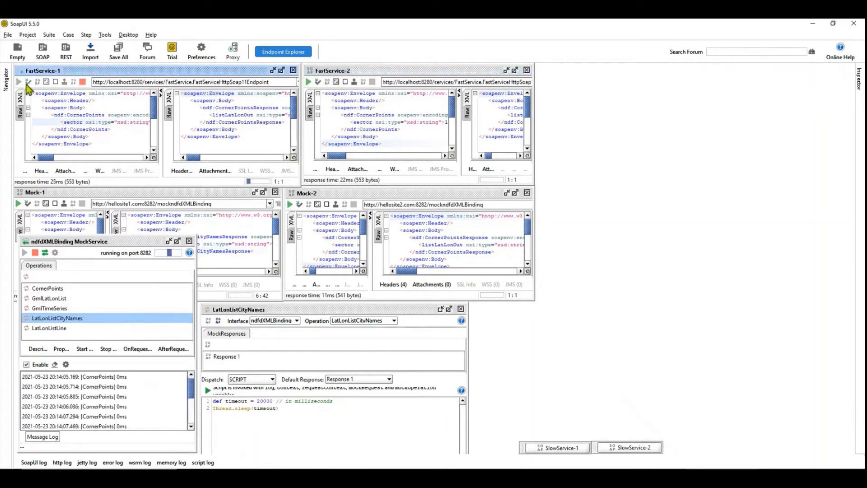
Clear the message log, restore the SlowService-1 request window and submit its request, then bring Mock-1 to the front.
{"action": "left_click", "coordinate": [54, 365]}
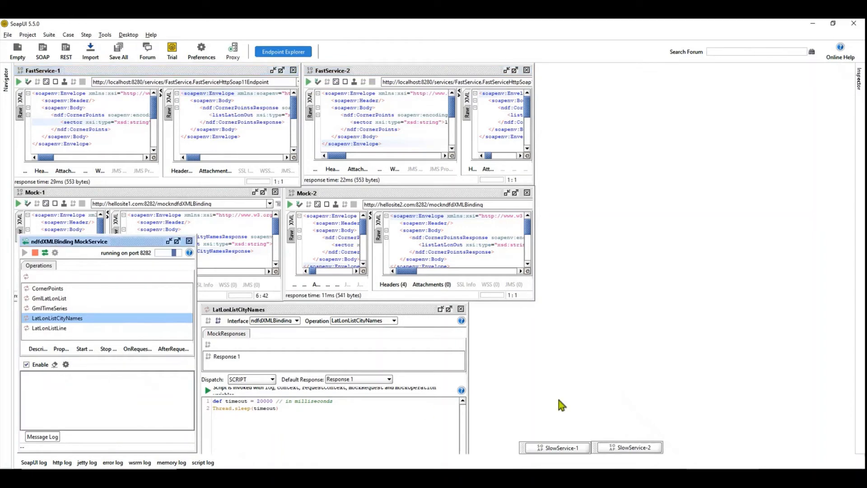
{"action": "left_click", "coordinate": [562, 449]}
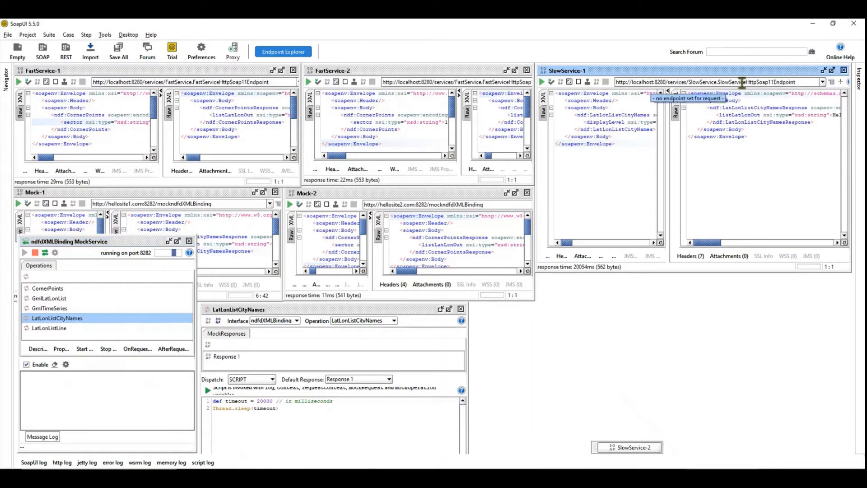
{"action": "left_click", "coordinate": [542, 83]}
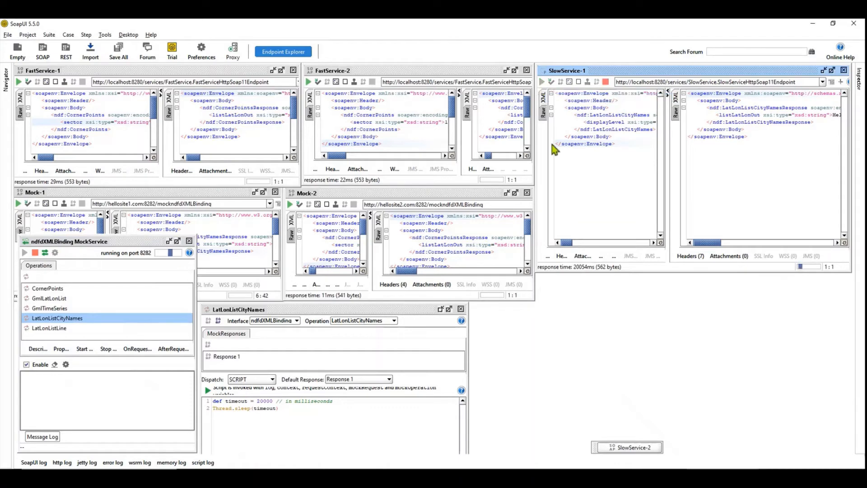
{"action": "left_click", "coordinate": [127, 194]}
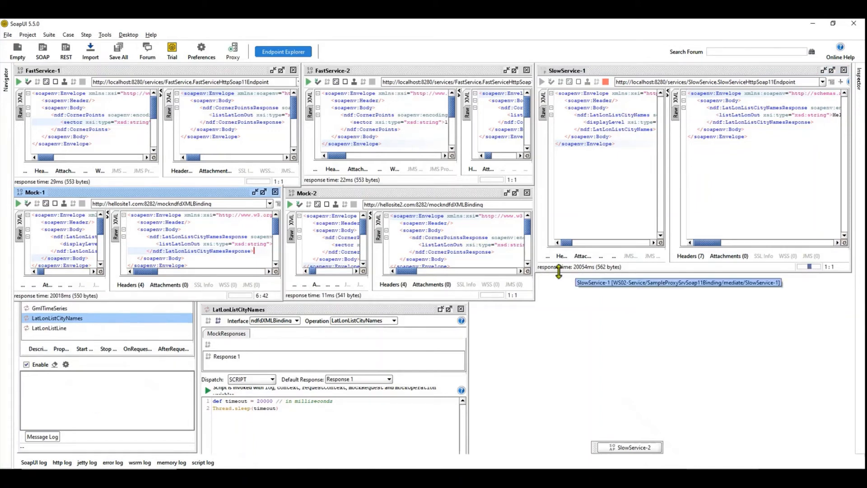
Restore the minimized SlowService-2 request window and submit its request.
{"action": "left_click", "coordinate": [629, 447]}
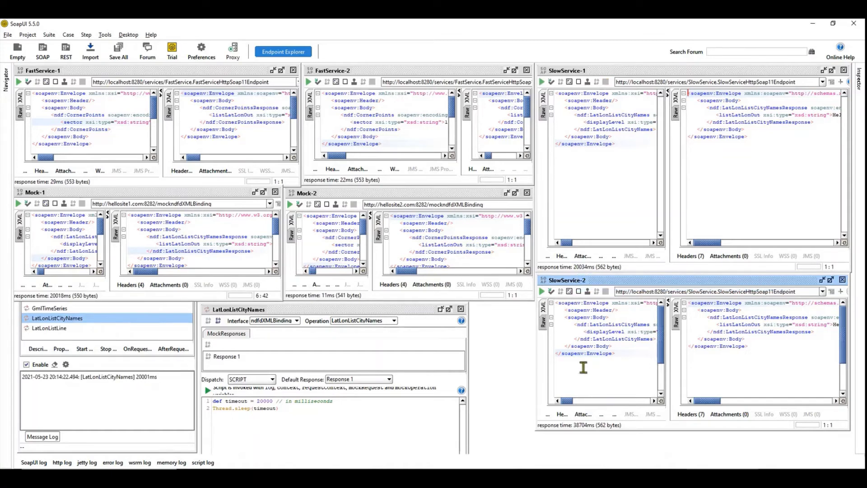
{"action": "left_click", "coordinate": [543, 291]}
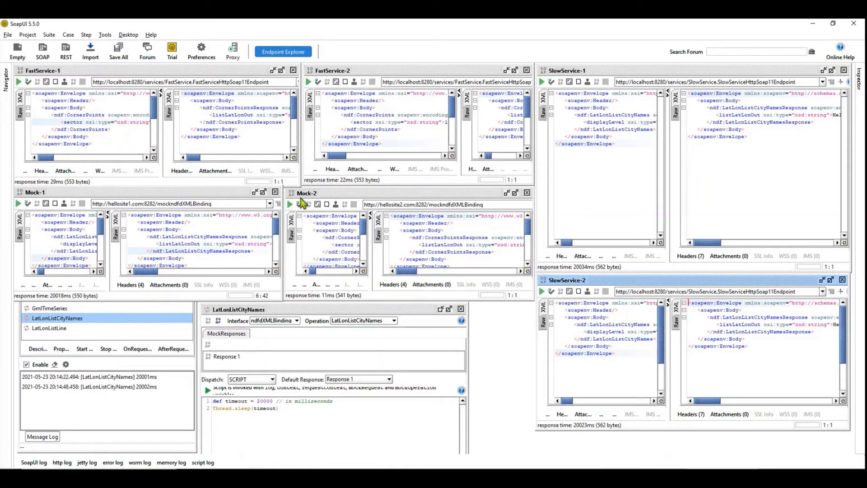
Minimize the Mock-1 and Mock-2 request windows and move the LatLonListCityNames window up into the freed space.
{"action": "left_click", "coordinate": [255, 194]}
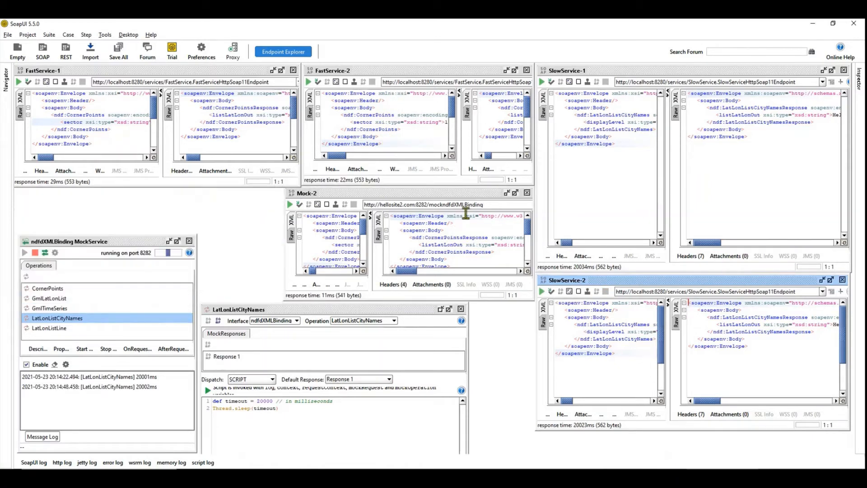
{"action": "left_click", "coordinate": [506, 193]}
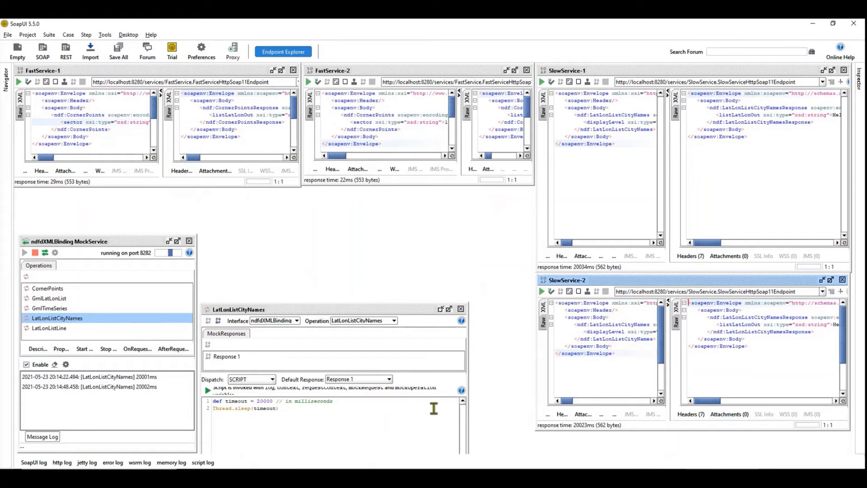
{"action": "left_click_drag", "start_coordinate": [367, 313], "coordinate": [367, 267]}
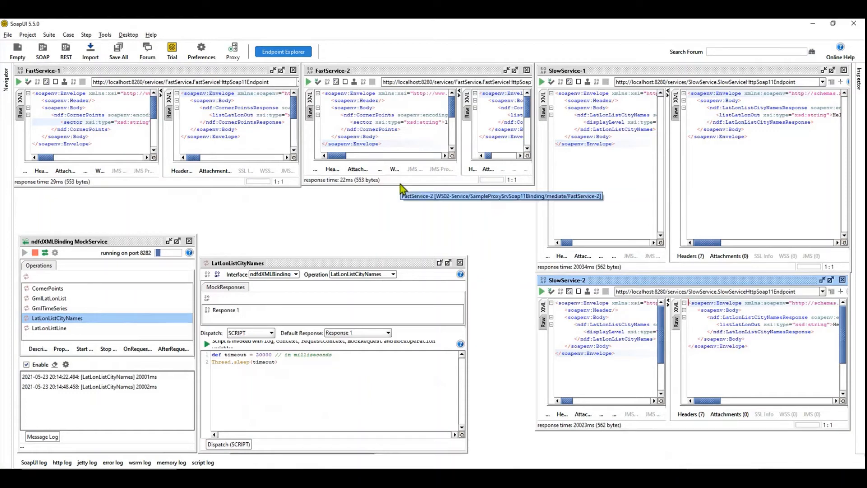
{"action": "left_click_drag", "start_coordinate": [400, 184], "coordinate": [399, 185]}
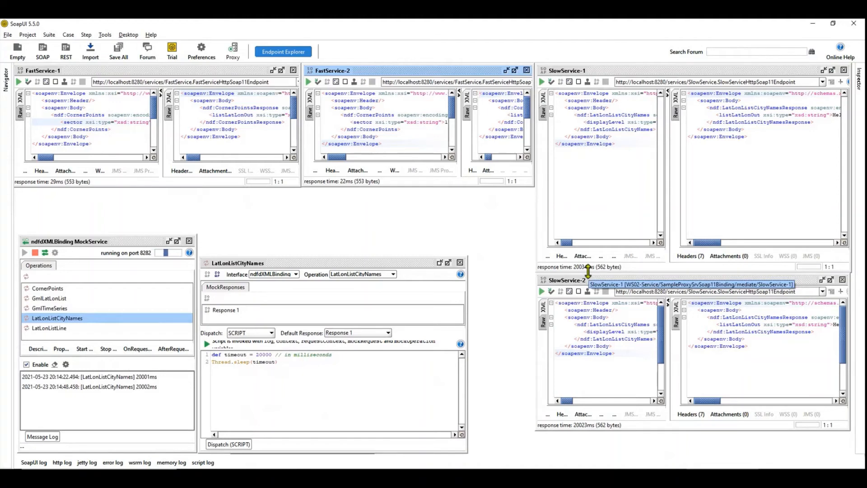
Switch to axis2_blocking_client.xml in Notepad++ and examine the http transportSender's protocol and defaultMaxConnectionsPerHost parameters.
{"action": "left_click", "coordinate": [253, 478]}
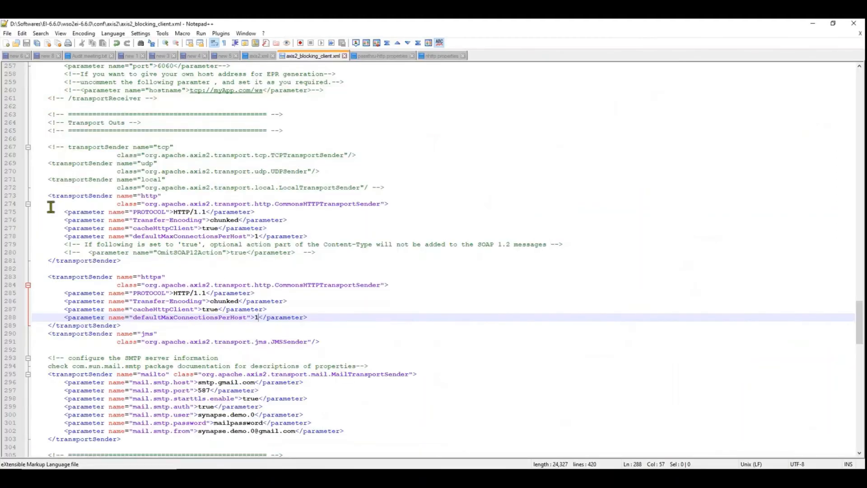
{"action": "left_click_drag", "start_coordinate": [48, 196], "coordinate": [153, 271]}
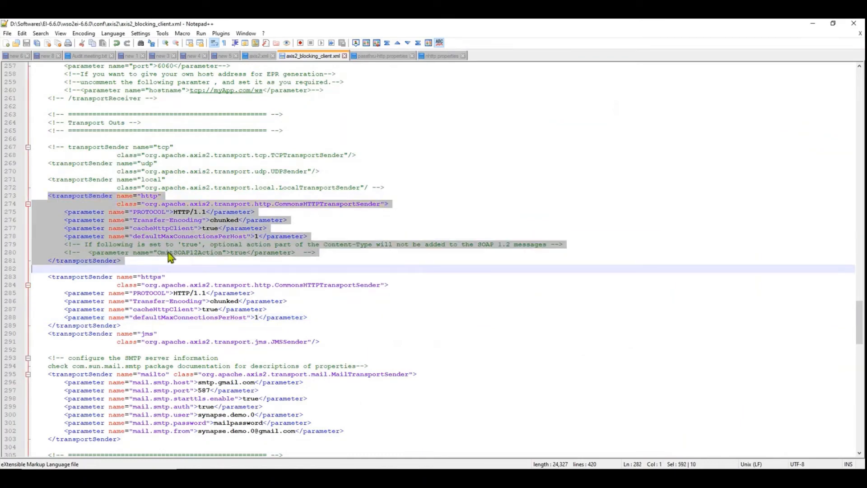
{"action": "double_click", "coordinate": [183, 212]}
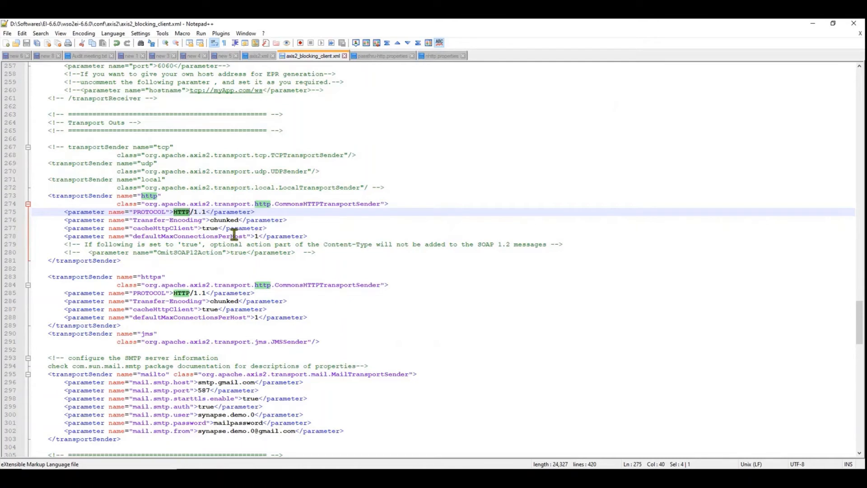
{"action": "left_click_drag", "start_coordinate": [261, 236], "coordinate": [252, 236]}
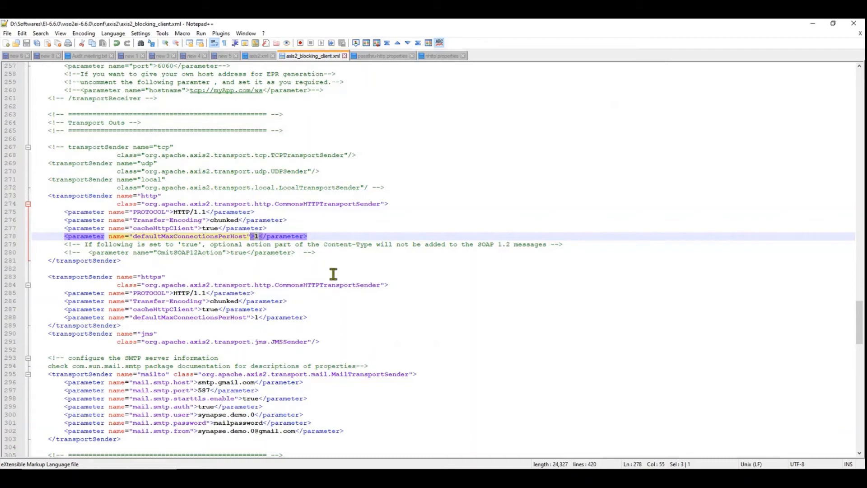
Return to SoapUI and submit the SlowService-1 request, followed by the SlowService-2 request while the first is still running.
{"action": "key", "text": "alt+Tab"}
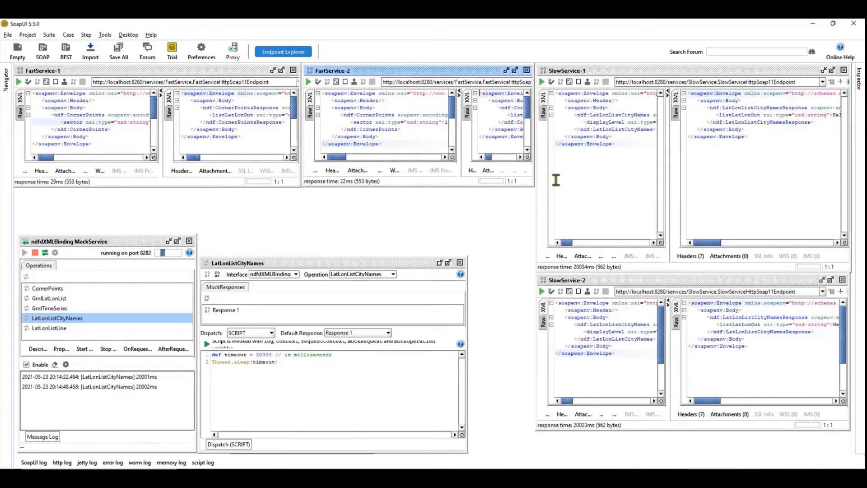
{"action": "left_click", "coordinate": [542, 83]}
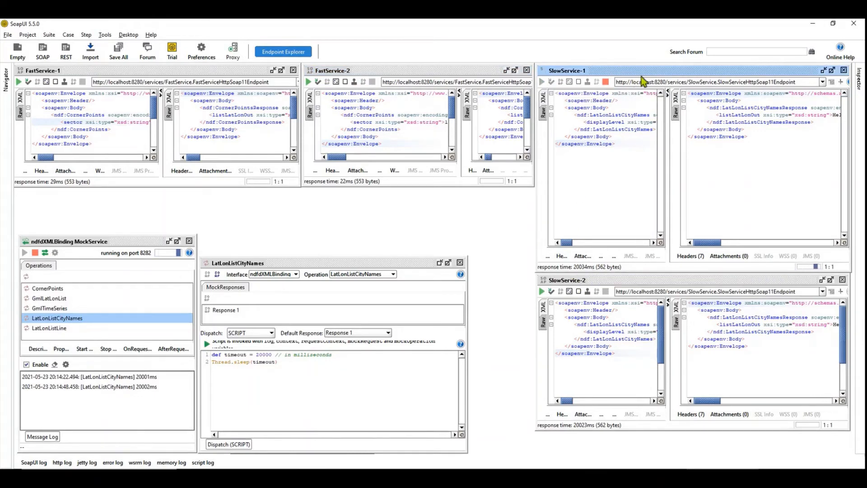
{"action": "left_click", "coordinate": [543, 292]}
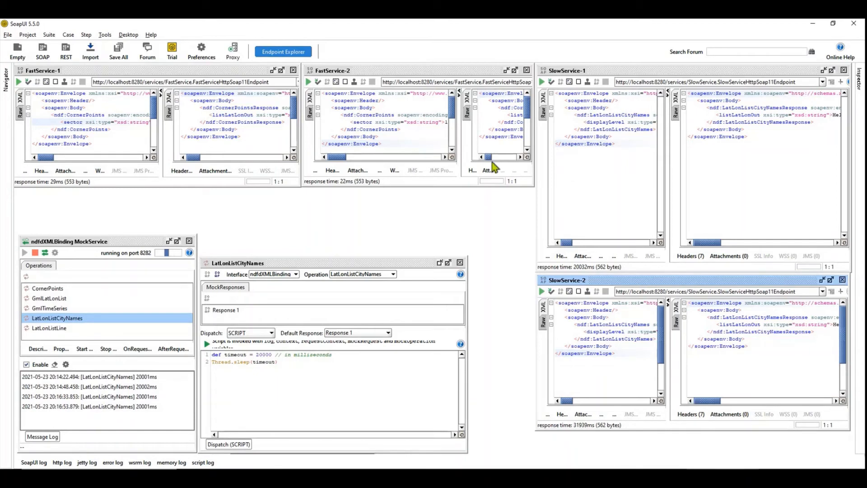
Submit the FastService-2 and FastService-1 requests in alternation with no slow request running.
{"action": "left_click", "coordinate": [309, 83]}
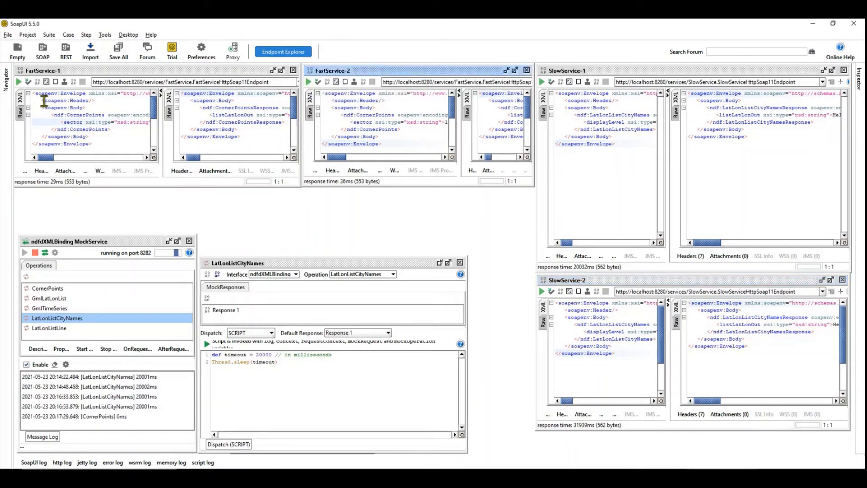
{"action": "left_click", "coordinate": [19, 82]}
{"action": "left_click", "coordinate": [19, 83]}
{"action": "left_click", "coordinate": [309, 83]}
{"action": "left_click", "coordinate": [309, 83]}
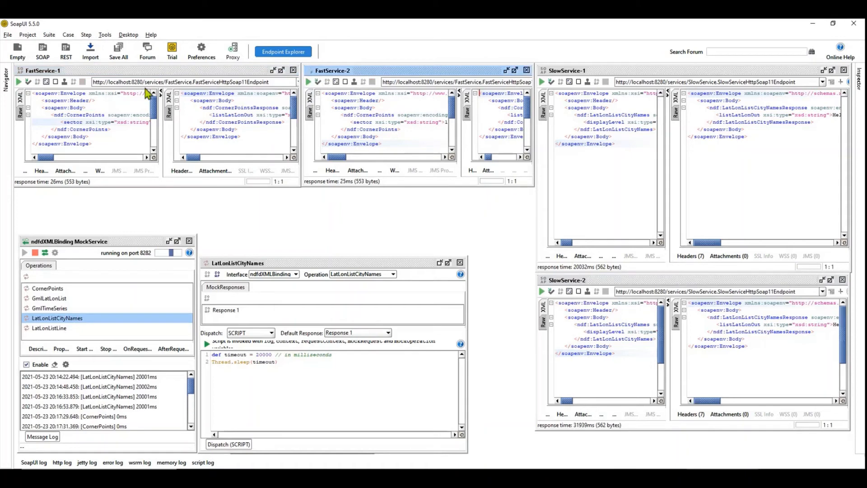
{"action": "left_click", "coordinate": [19, 82]}
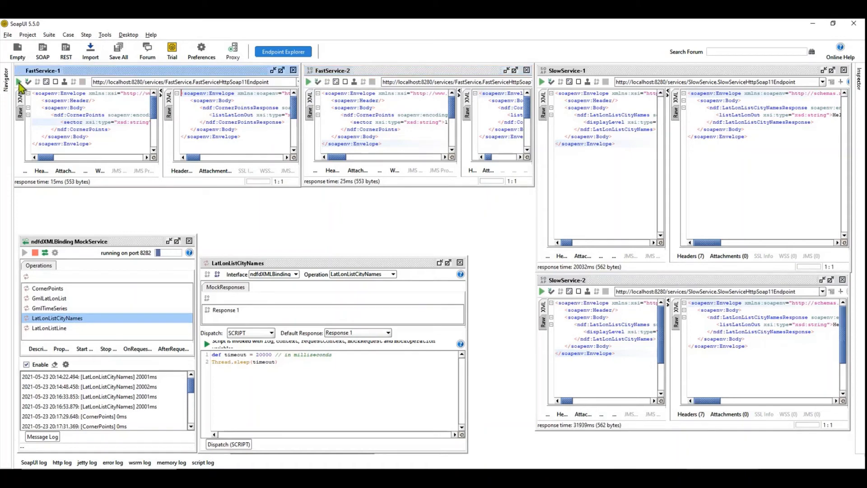
{"action": "left_click", "coordinate": [308, 82]}
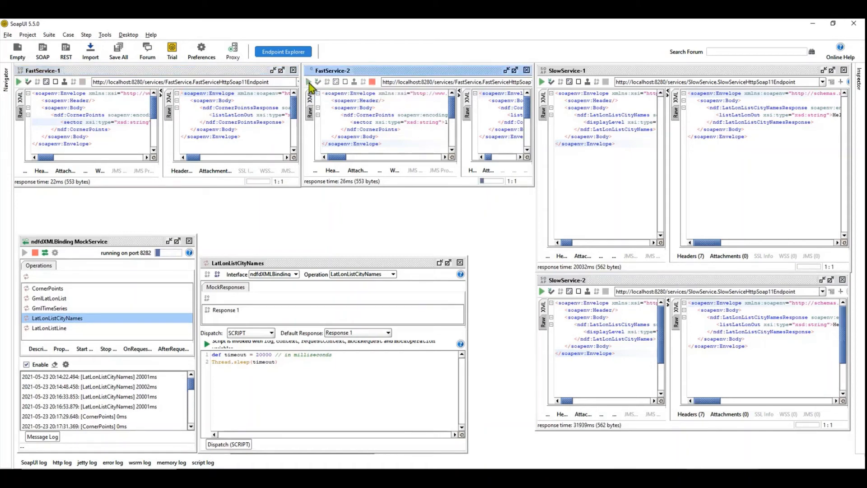
{"action": "left_click", "coordinate": [19, 83]}
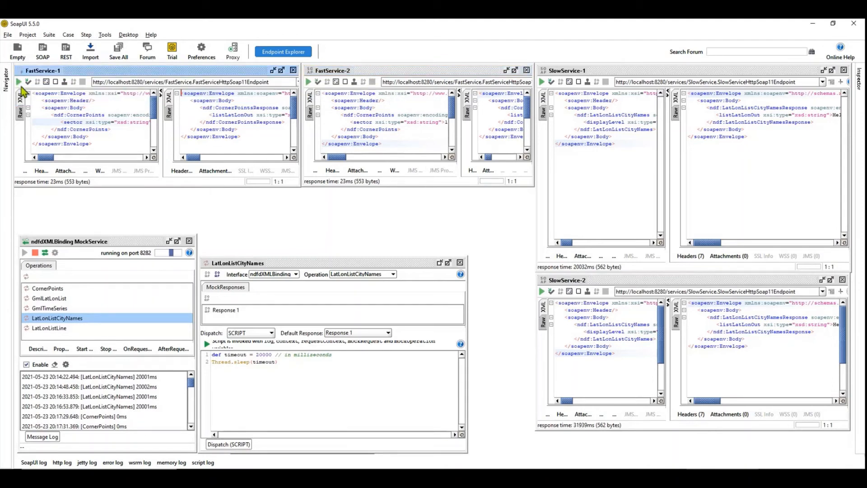
Clear the message log, start the SlowService-1 request and submit the FastService-2 and FastService-1 requests repeatedly while it is pending.
{"action": "left_click", "coordinate": [54, 365]}
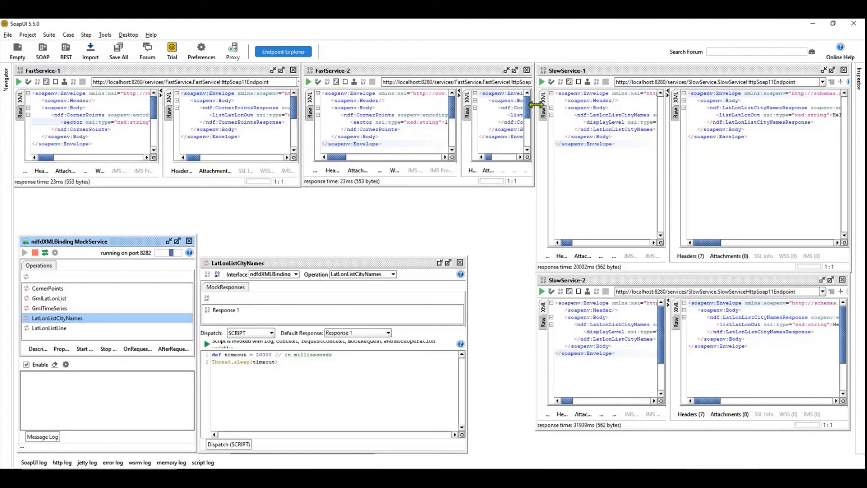
{"action": "left_click", "coordinate": [543, 84]}
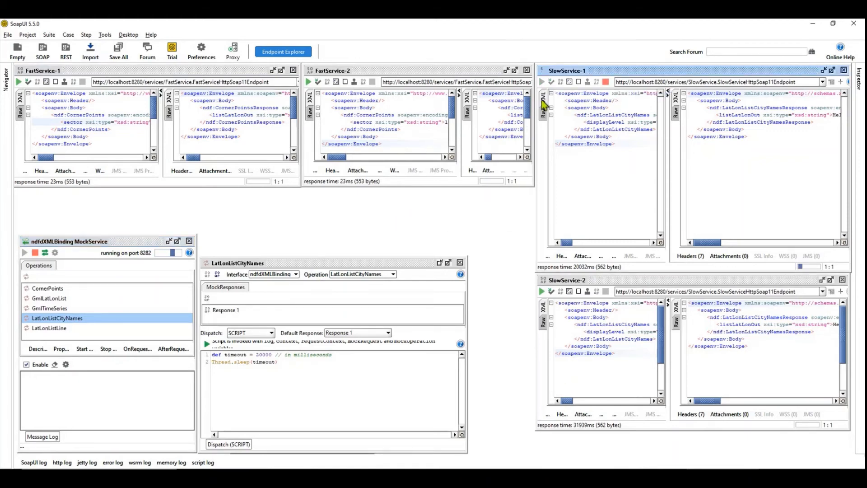
{"action": "left_click", "coordinate": [308, 83]}
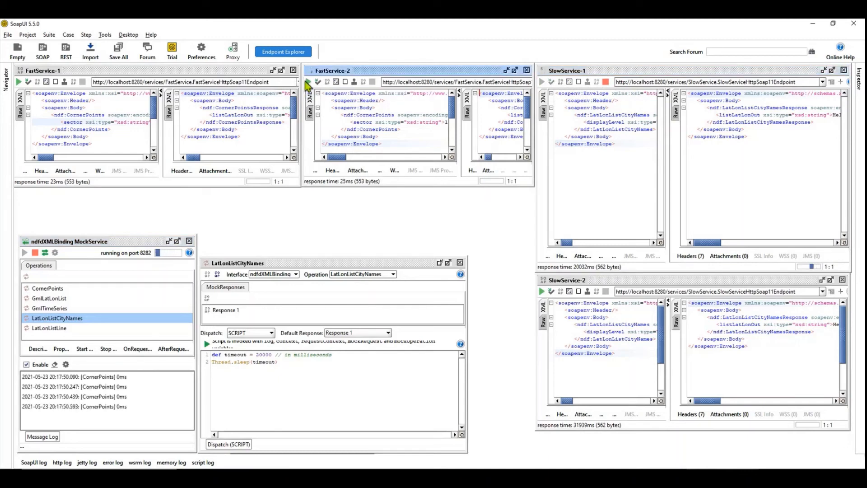
{"action": "left_click", "coordinate": [18, 82]}
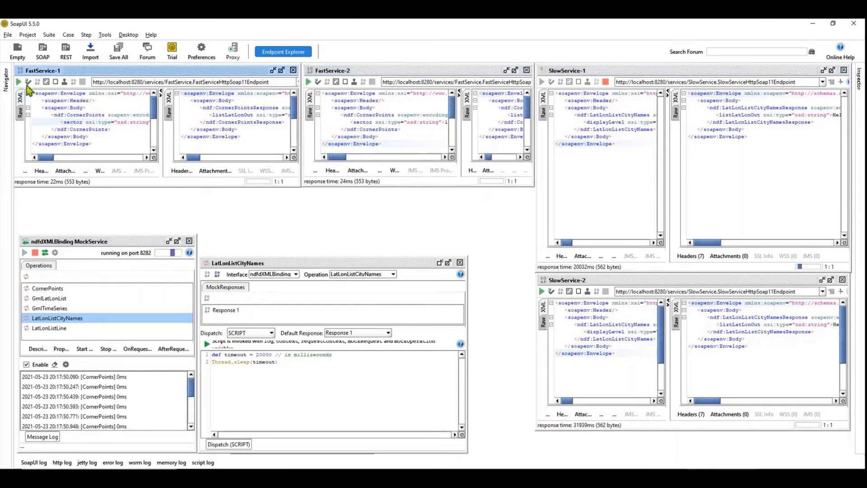
{"action": "left_click", "coordinate": [19, 82]}
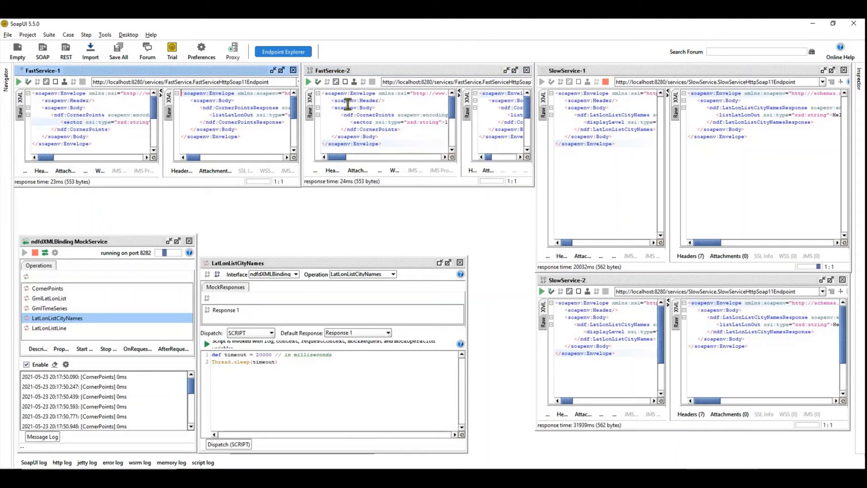
{"action": "left_click", "coordinate": [309, 82]}
{"action": "left_click", "coordinate": [309, 83]}
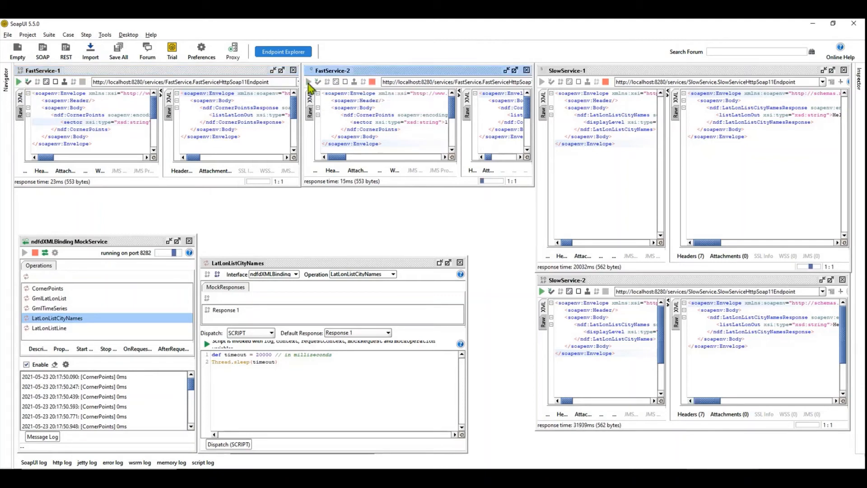
{"action": "left_click", "coordinate": [19, 82]}
{"action": "left_click", "coordinate": [19, 82]}
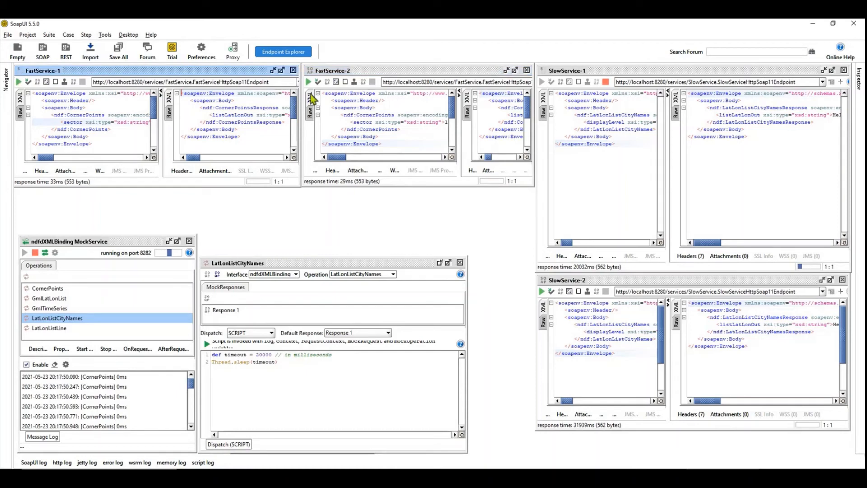
{"action": "left_click", "coordinate": [309, 83]}
{"action": "left_click", "coordinate": [309, 83]}
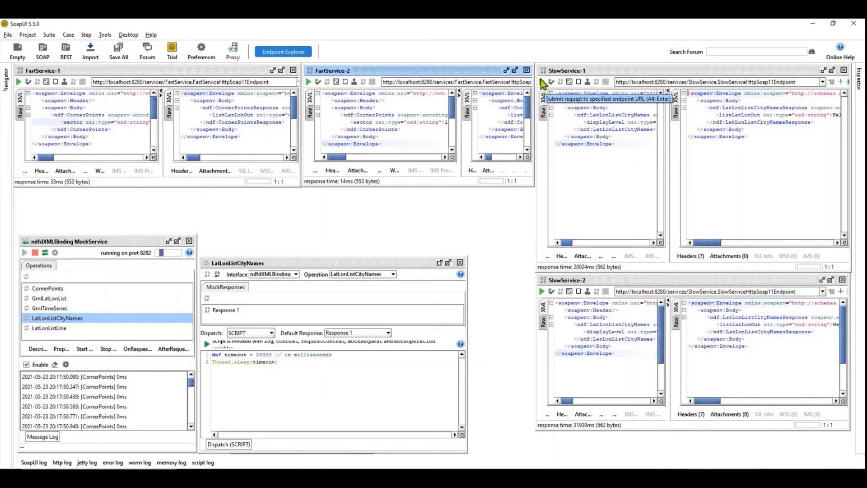
Submit the SlowService-1 and SlowService-2 requests concurrently and clear the mock service's message log.
{"action": "left_click", "coordinate": [542, 82]}
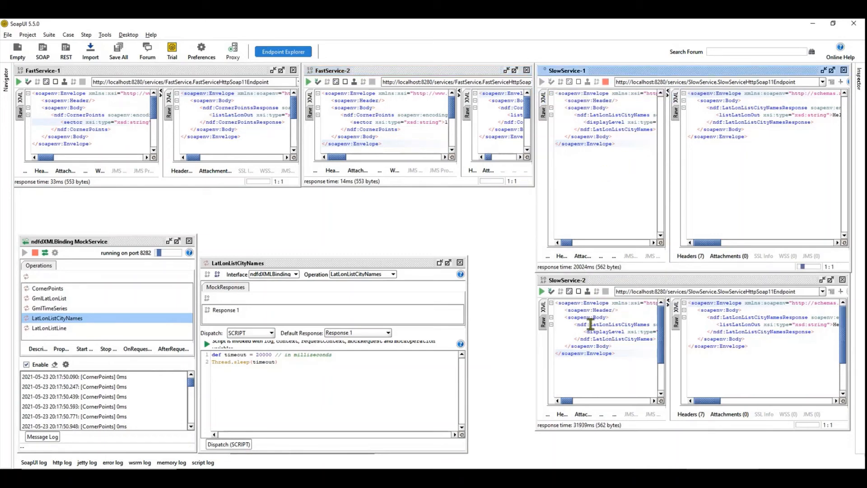
{"action": "left_click", "coordinate": [542, 292]}
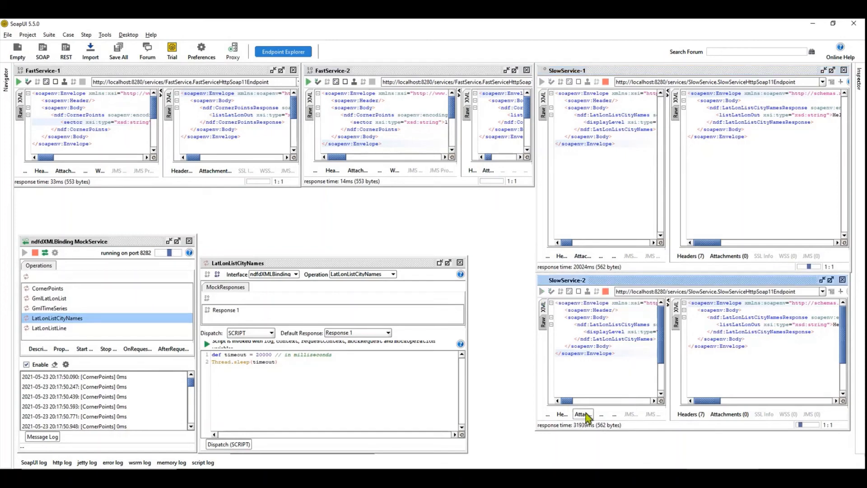
{"action": "left_click", "coordinate": [55, 364]}
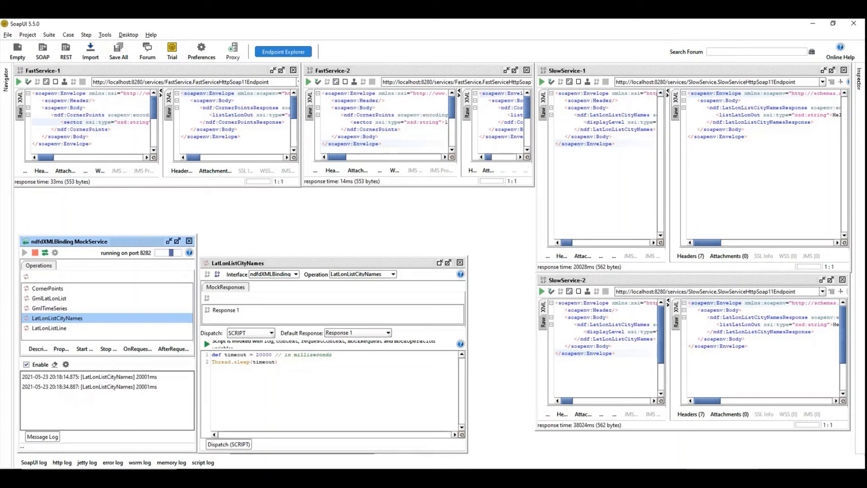
Switch to the integrator.bat command prompt and stop the server, answering y to terminate the batch job.
{"action": "left_click", "coordinate": [579, 478]}
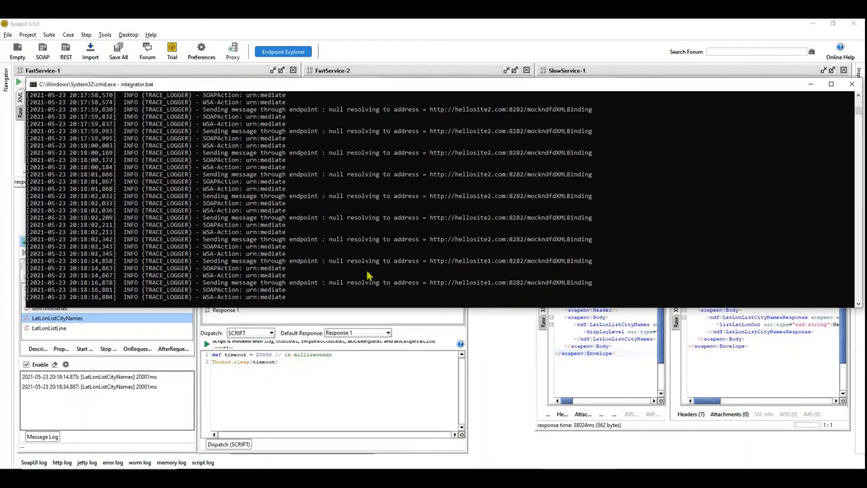
{"action": "key", "text": "ctrl+c"}
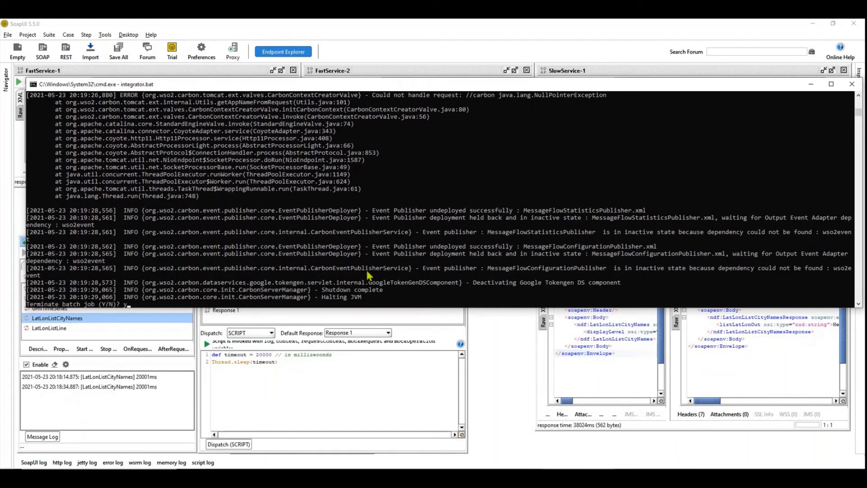
{"action": "key", "text": "Return"}
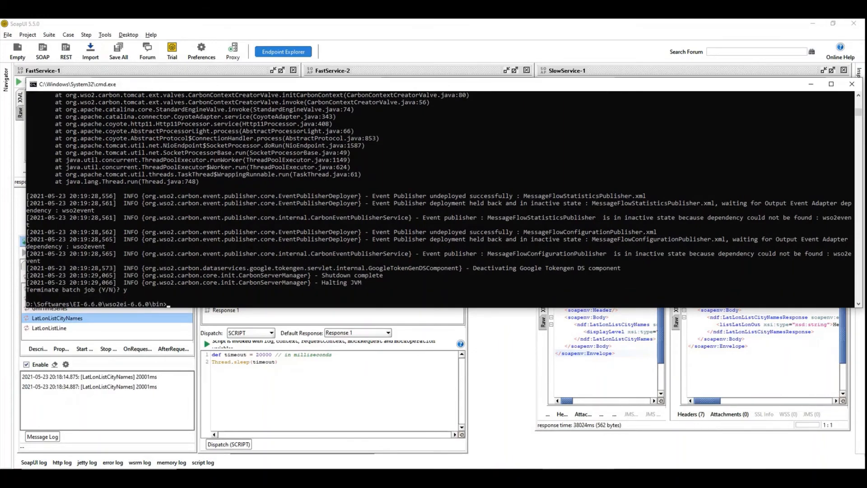
In axis2_blocking_client.xml in Notepad++, set defaultMaxConnectionsPerHost of the http transportSender to 2 and save the file.
{"action": "key", "text": "alt+Tab"}
{"action": "left_click", "coordinate": [261, 239]}
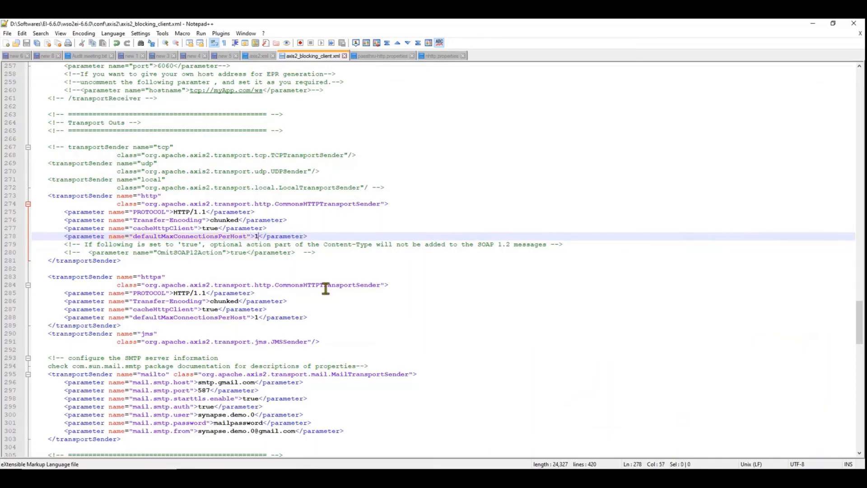
{"action": "key", "text": "BackSpace"}
{"action": "type", "text": "2"}
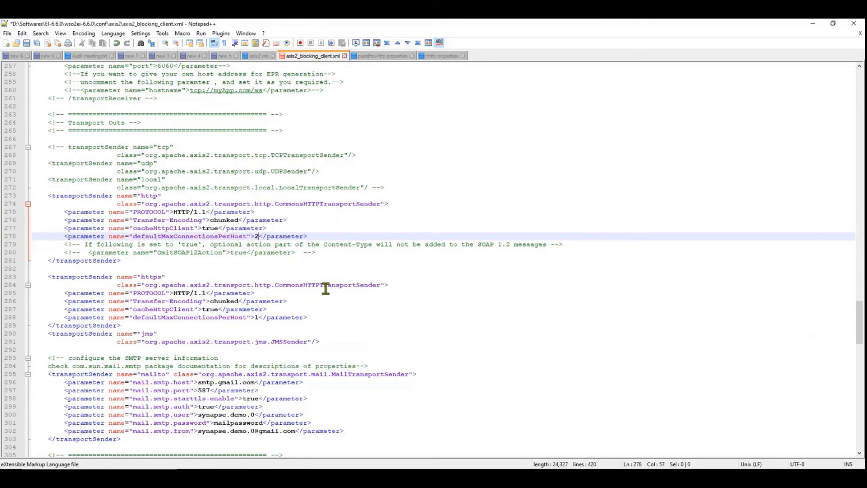
{"action": "key", "text": "ctrl+s"}
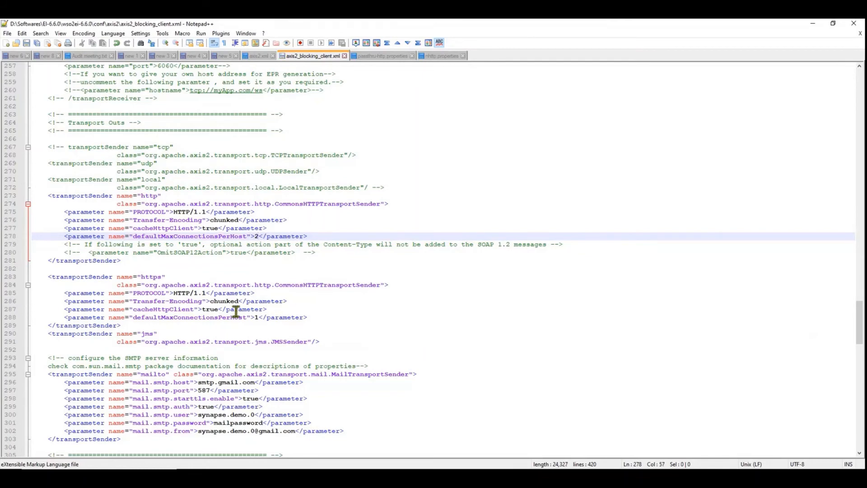
Set defaultMaxConnectionsPerHost of the https transportSender to 2 and save the file.
{"action": "double_click", "coordinate": [257, 317]}
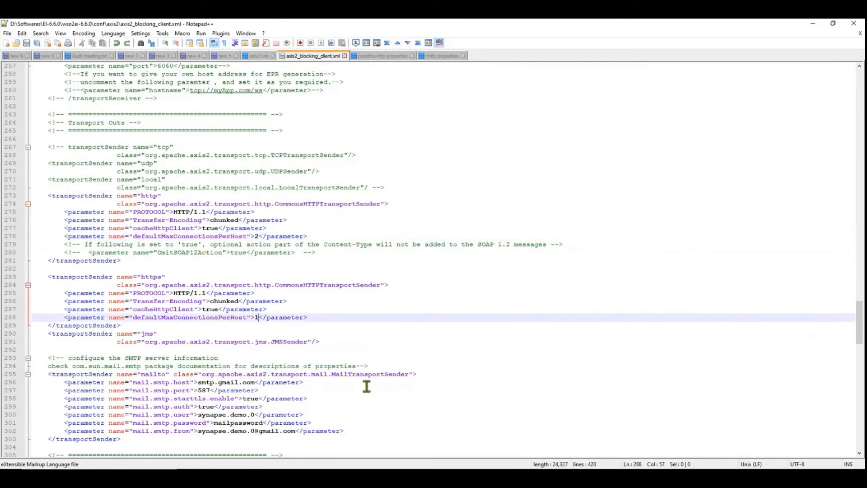
{"action": "type", "text": "2"}
{"action": "key", "text": "ctrl+s"}
Switch back to the command prompt and start the server again with integrator.bat.
{"action": "key", "text": "alt+Tab"}
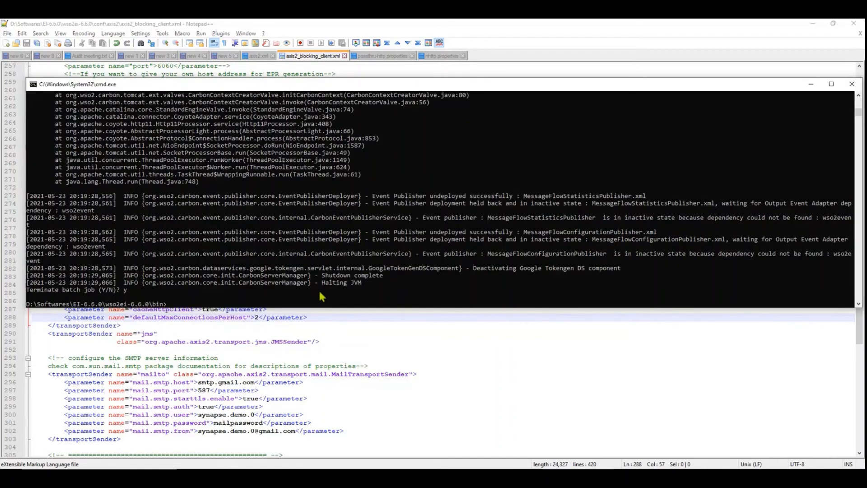
{"action": "key", "text": "Up"}
{"action": "key", "text": "Return"}
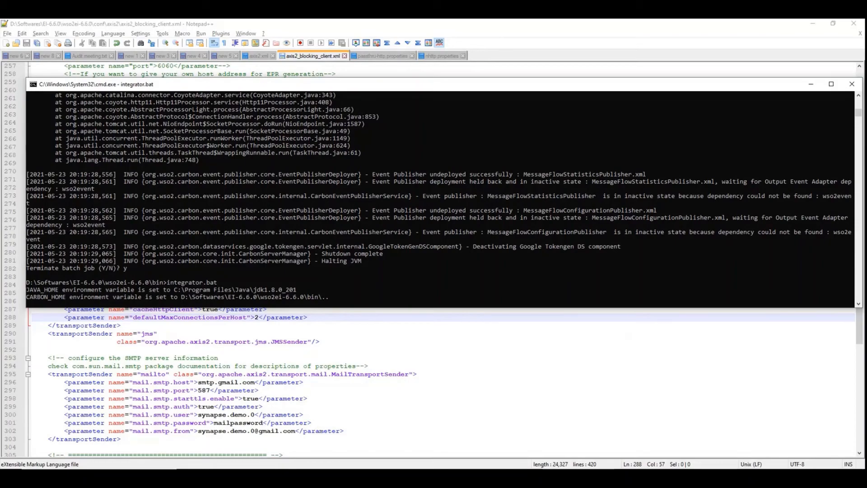
In SoapUI, move the LatLonListCityNames window slightly down, and check the server's startup in the command prompt before returning to SoapUI.
{"action": "key", "text": "alt+Tab"}
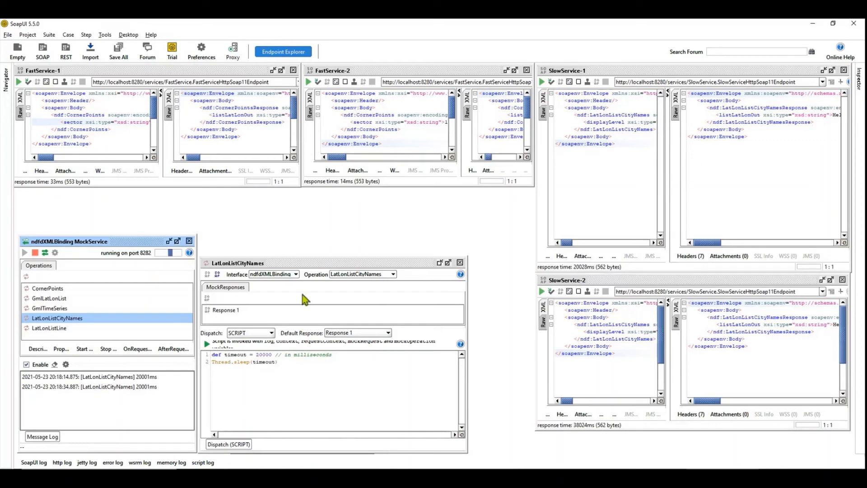
{"action": "left_click_drag", "start_coordinate": [314, 260], "coordinate": [321, 281]}
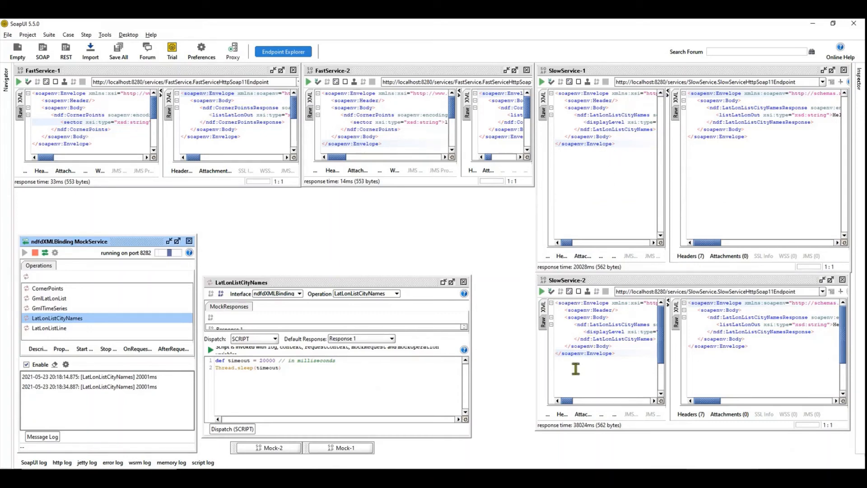
{"action": "key", "text": "alt+Tab"}
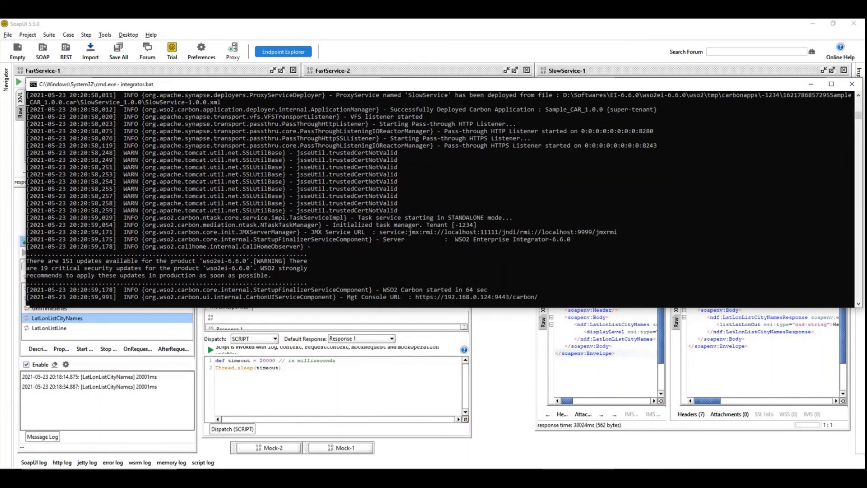
{"action": "key", "text": "alt+Tab"}
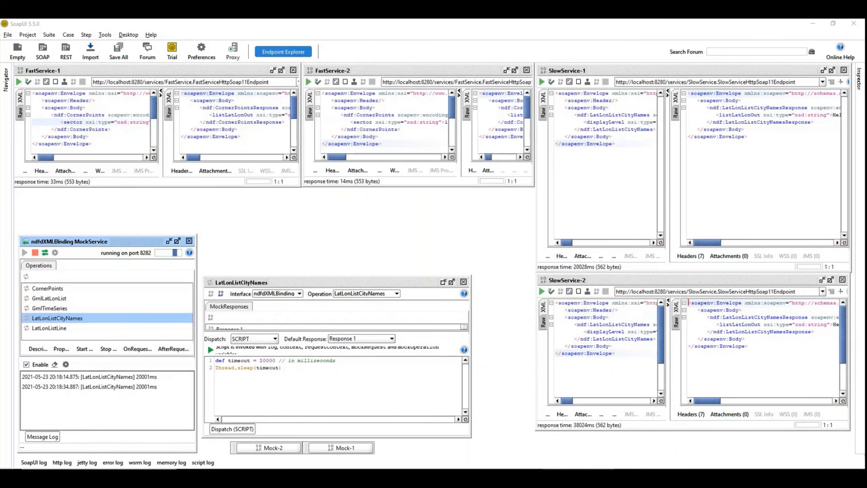
Submit the FastService-1 and FastService-2 requests several times to test the fast proxy on the restarted server.
{"action": "left_click", "coordinate": [19, 83]}
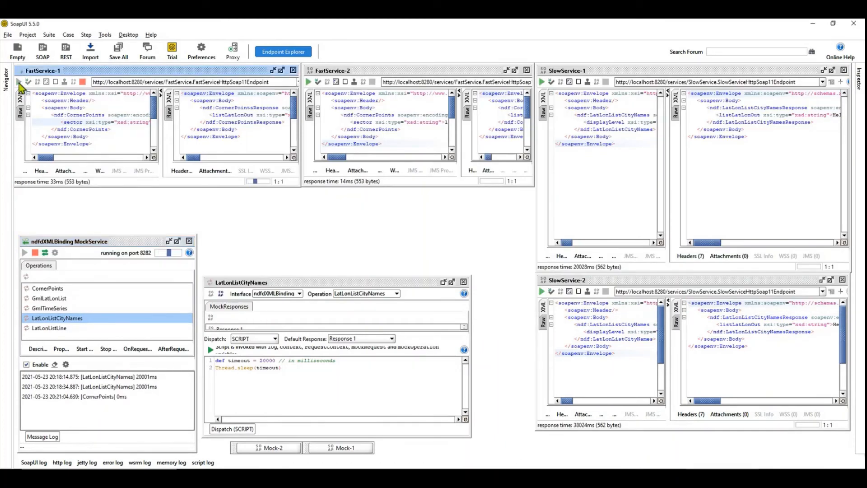
{"action": "left_click", "coordinate": [309, 82]}
{"action": "left_click", "coordinate": [309, 82]}
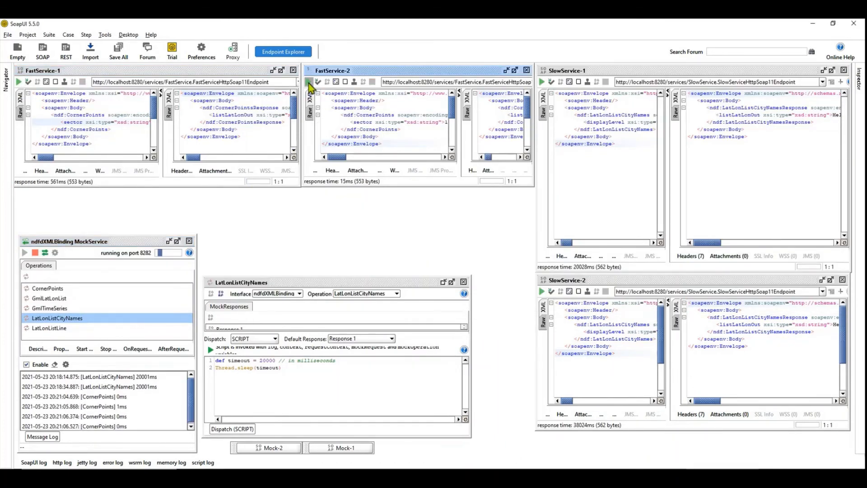
{"action": "left_click", "coordinate": [19, 82]}
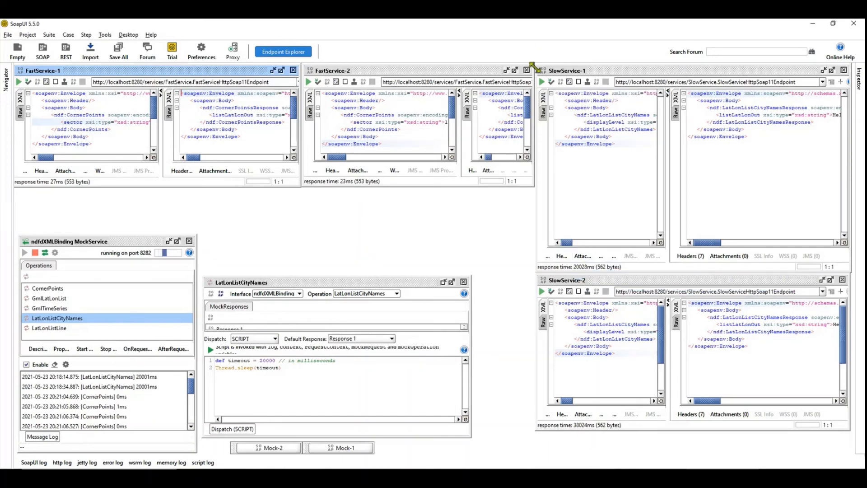
Submit the SlowService-1 and SlowService-2 requests concurrently and clear the mock service's message log.
{"action": "left_click", "coordinate": [542, 82]}
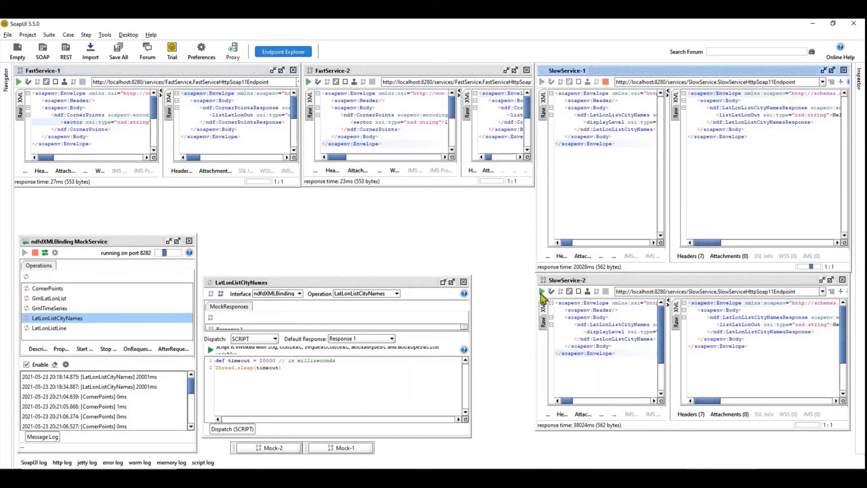
{"action": "left_click", "coordinate": [542, 292]}
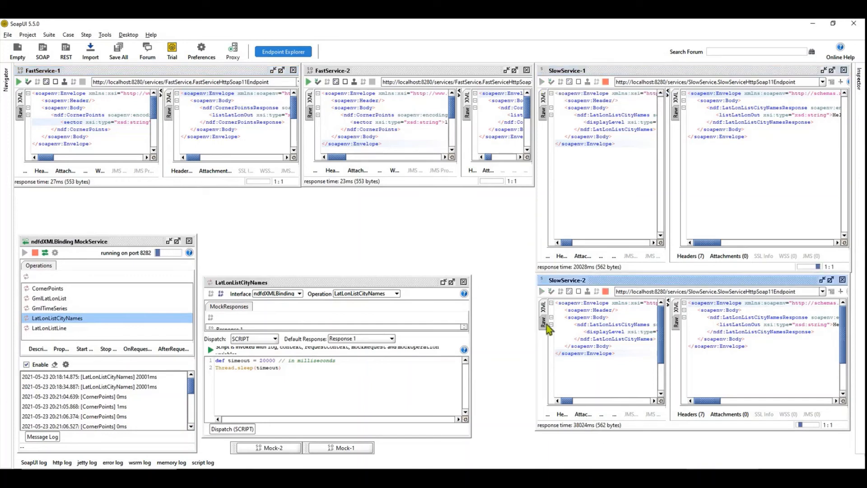
{"action": "left_click", "coordinate": [54, 364]}
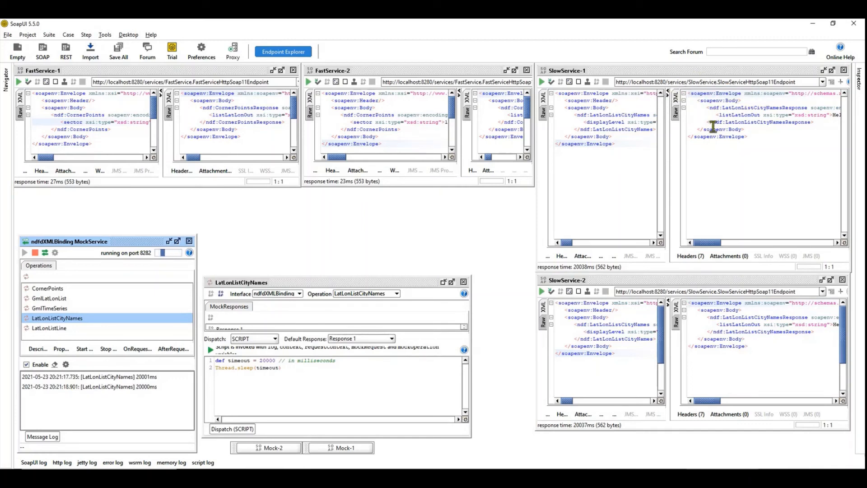
Submit SlowService-2 and SlowService-1 together again, and send FastService-1 repeatedly while both slow requests are pending.
{"action": "left_click", "coordinate": [541, 291]}
{"action": "left_click", "coordinate": [542, 83]}
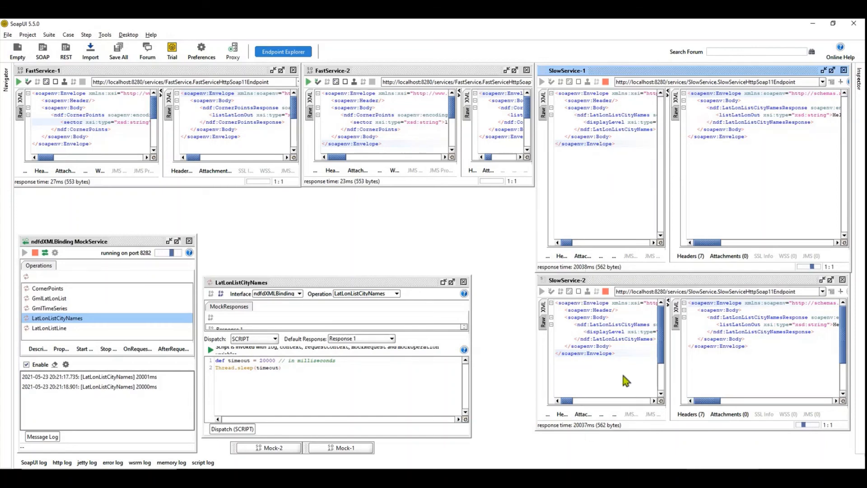
{"action": "left_click", "coordinate": [19, 82]}
{"action": "left_click", "coordinate": [19, 81]}
{"action": "left_click", "coordinate": [18, 81]}
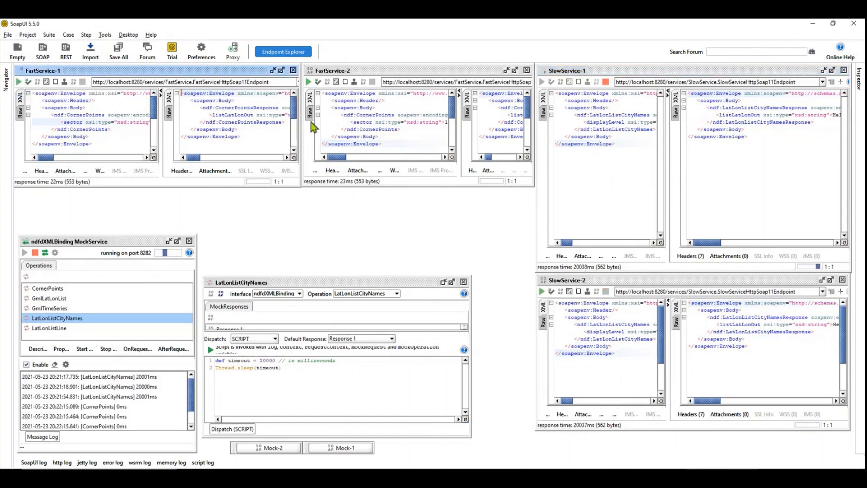
Submit the FastService-2 request repeatedly and FastService-1 once more to compare their response times.
{"action": "left_click", "coordinate": [309, 82]}
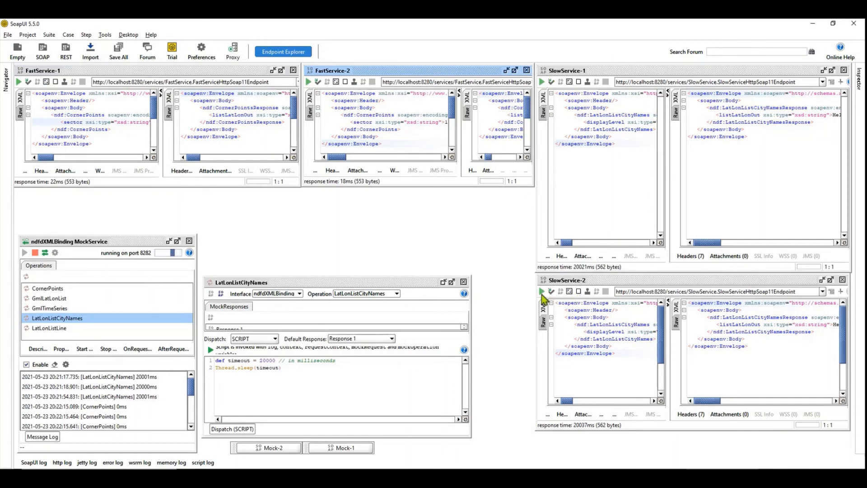
{"action": "left_click", "coordinate": [308, 82]}
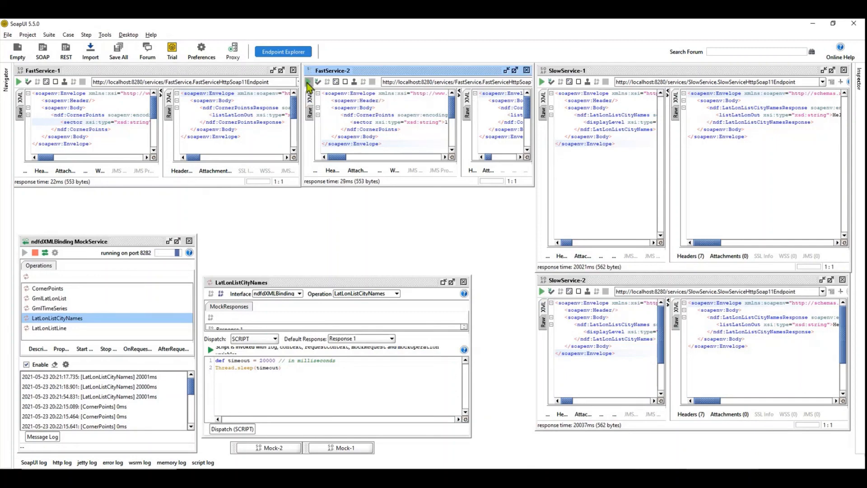
{"action": "left_click", "coordinate": [19, 81]}
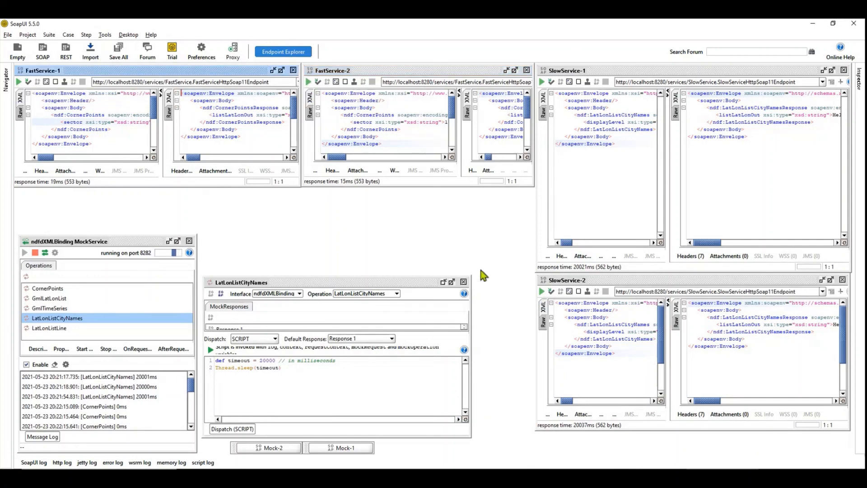